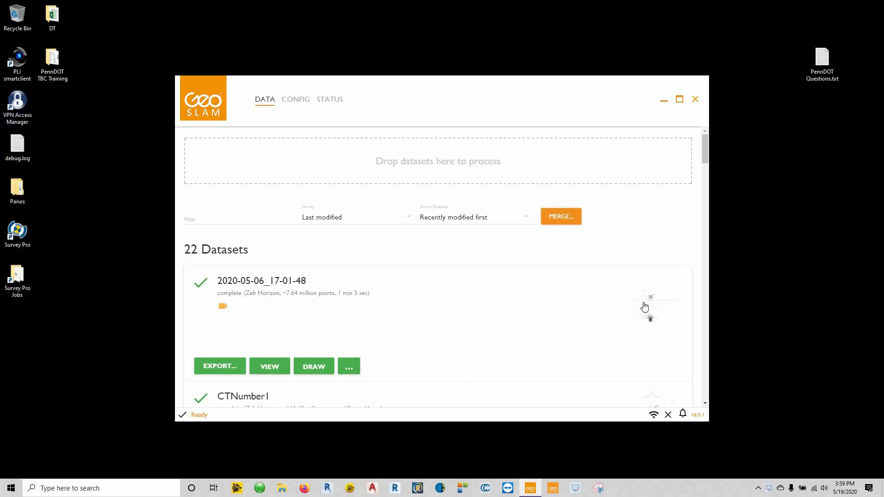
# Look at the option for adding a video to the CT Number3 dataset, without choosing a file.
pyautogui.click(637, 307)
pyautogui.scroll(-6, 405, 289)
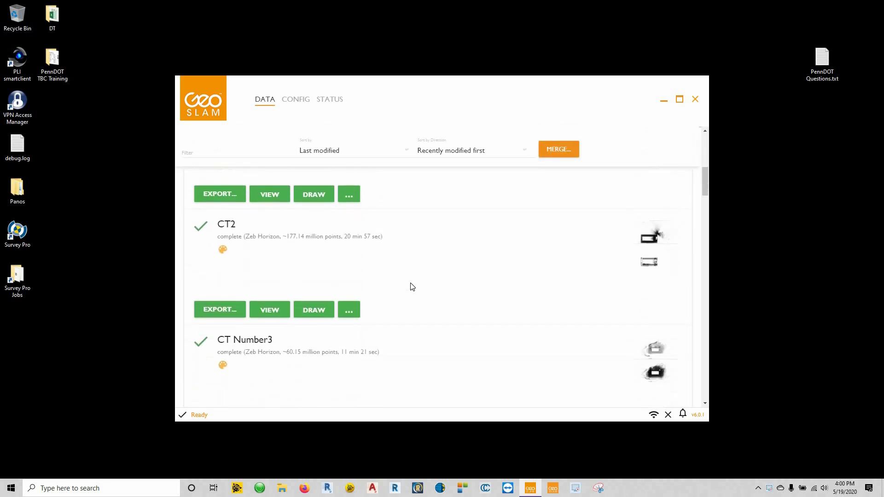
pyautogui.scroll(-1, 412, 287)
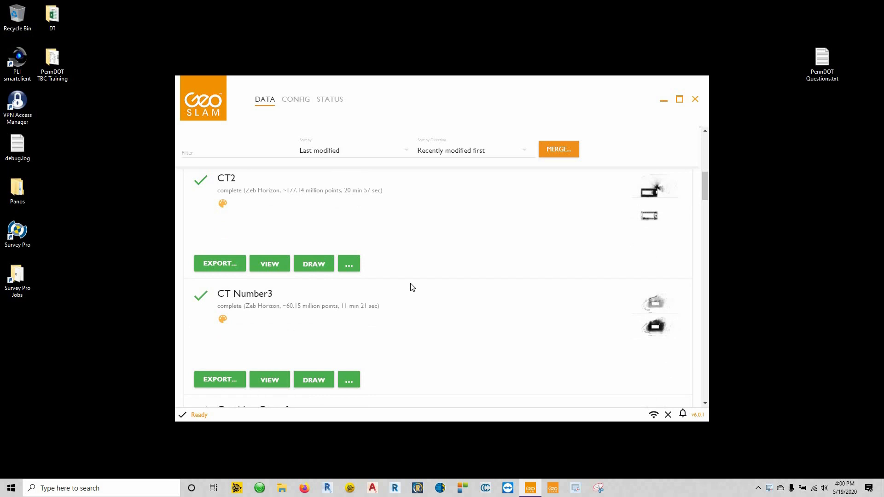
pyautogui.click(357, 382)
pyautogui.click(375, 369)
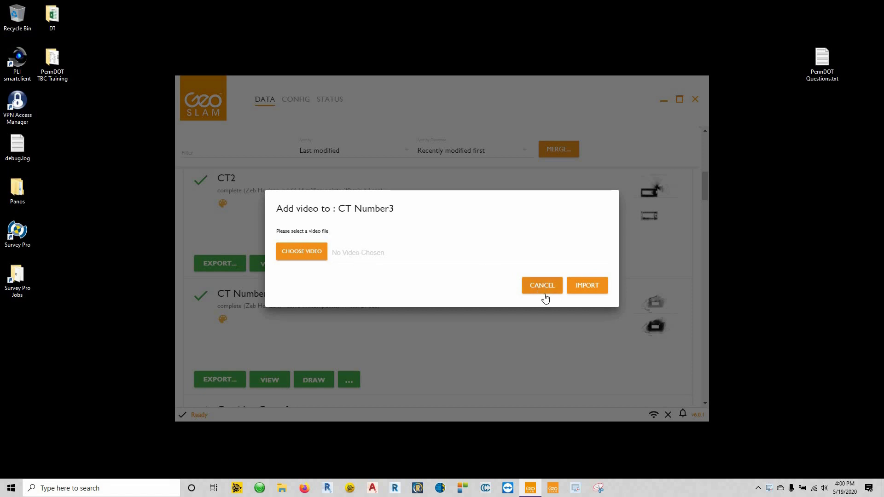
pyautogui.press('Escape')
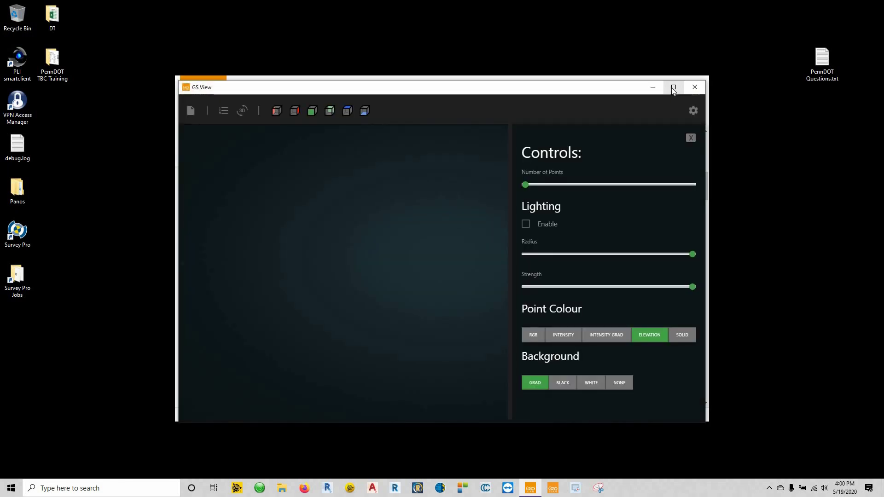
# Examine the building and its surroundings in the CT Number3 point cloud from several angles in a maximized GS View.
pyautogui.click(673, 87)
pyautogui.scroll(5, 277, 312)
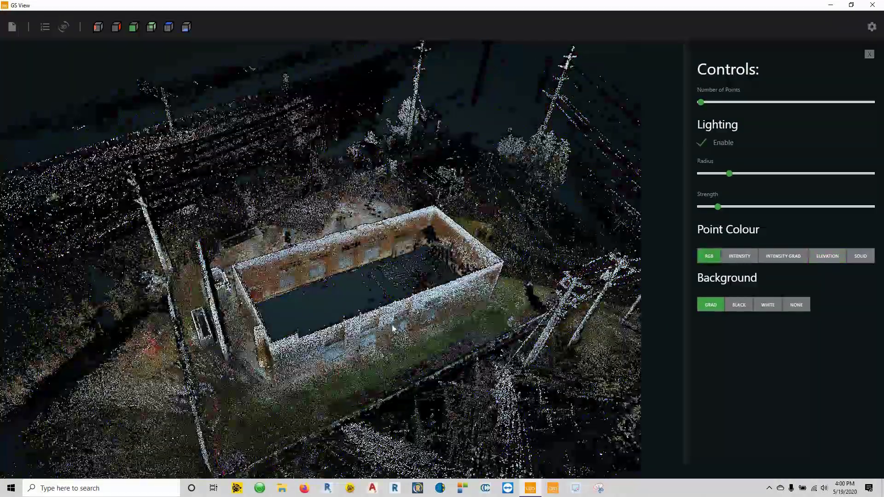
pyautogui.moveTo(289, 340); pyautogui.dragTo(337, 288)
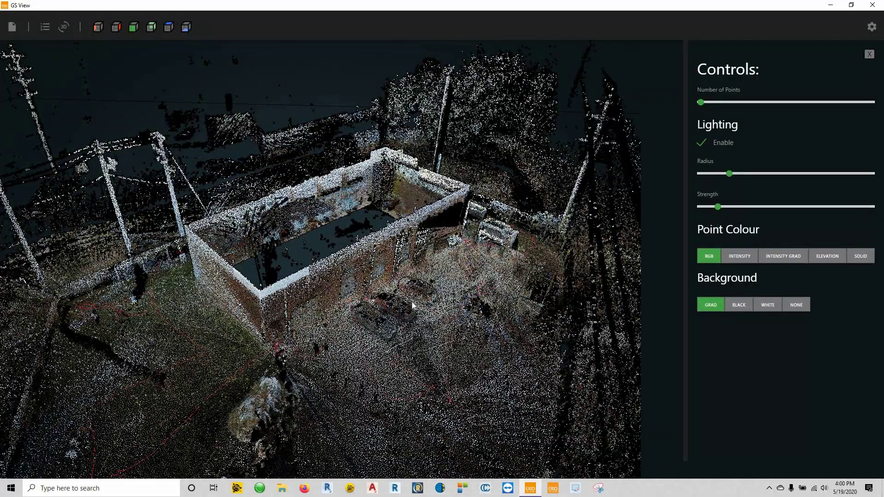
pyautogui.moveTo(412, 305); pyautogui.dragTo(432, 299)
pyautogui.scroll(-2, 420, 298)
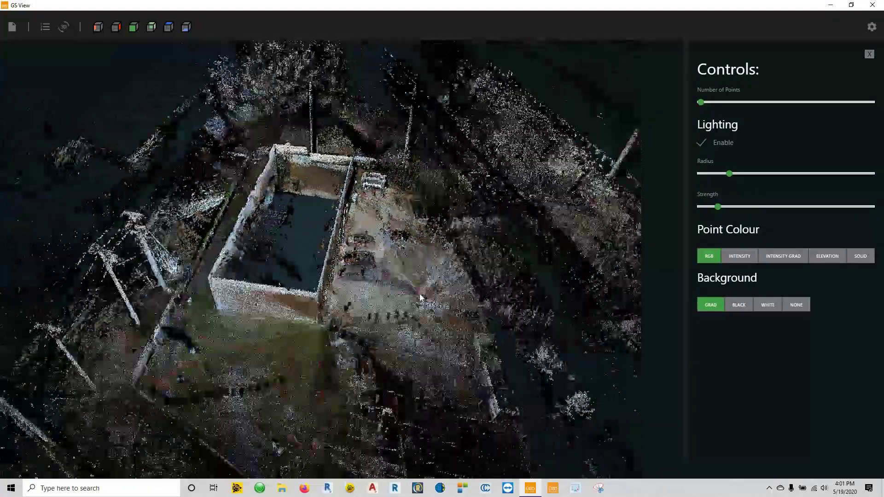
pyautogui.scroll(-2, 420, 298)
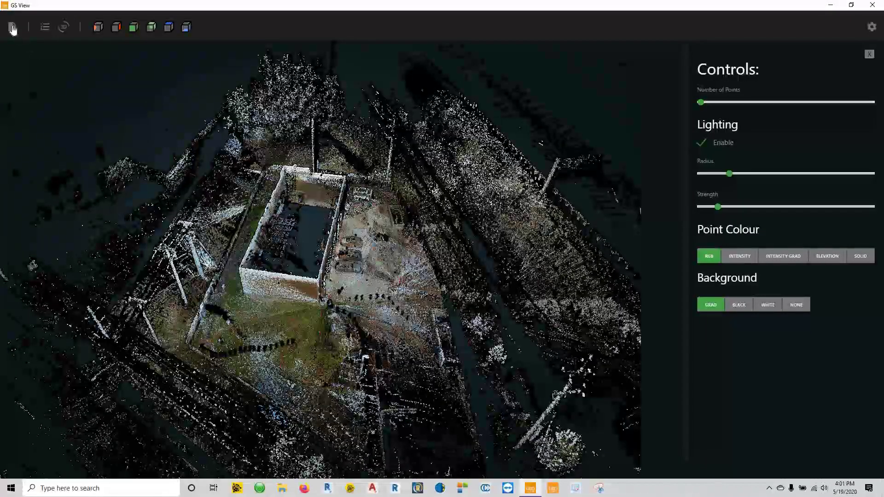
# Show the notes on the point cloud and inspect the details of its reference points, including 2, 4, 5 and 6.
pyautogui.click(13, 29)
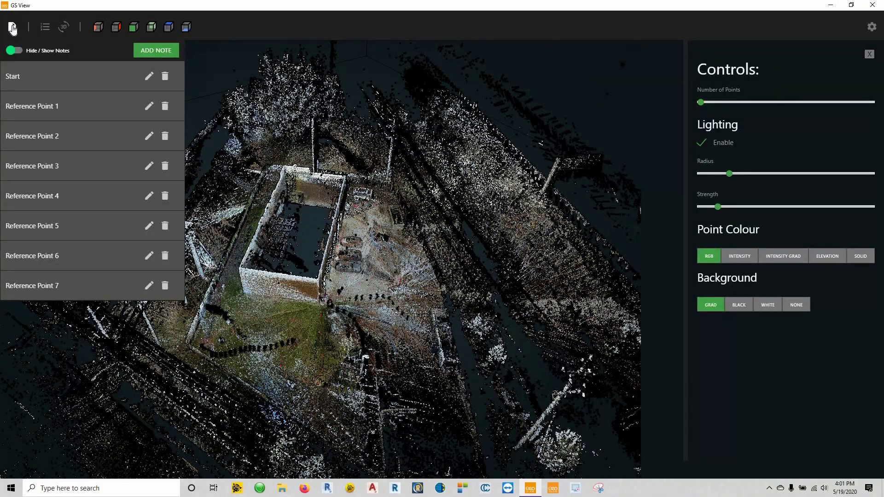
pyautogui.click(14, 51)
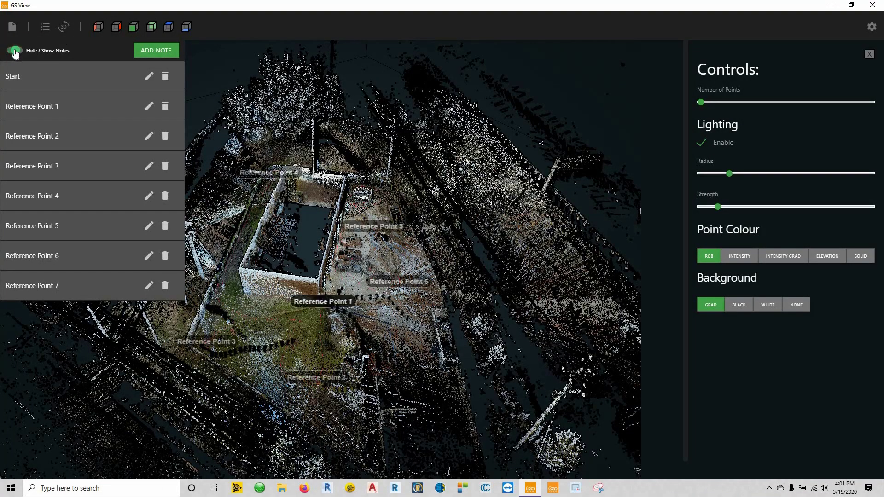
pyautogui.click(341, 378)
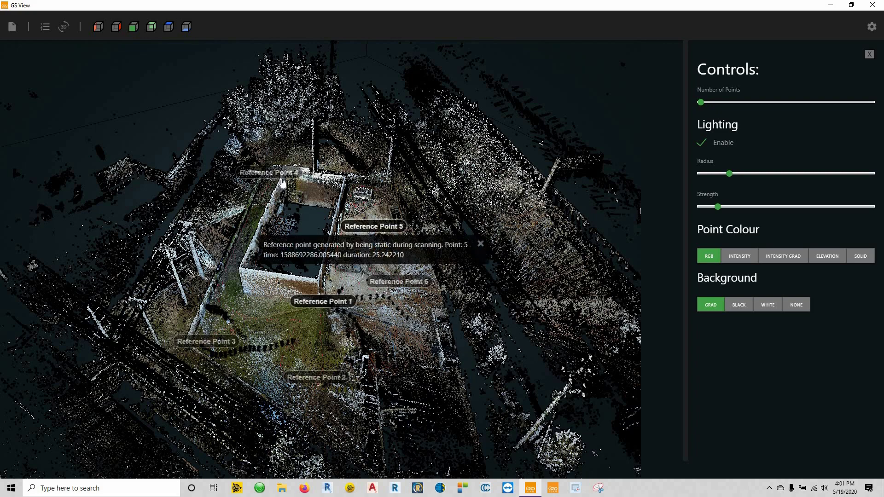
pyautogui.moveTo(282, 182)
pyautogui.moveTo(422, 286)
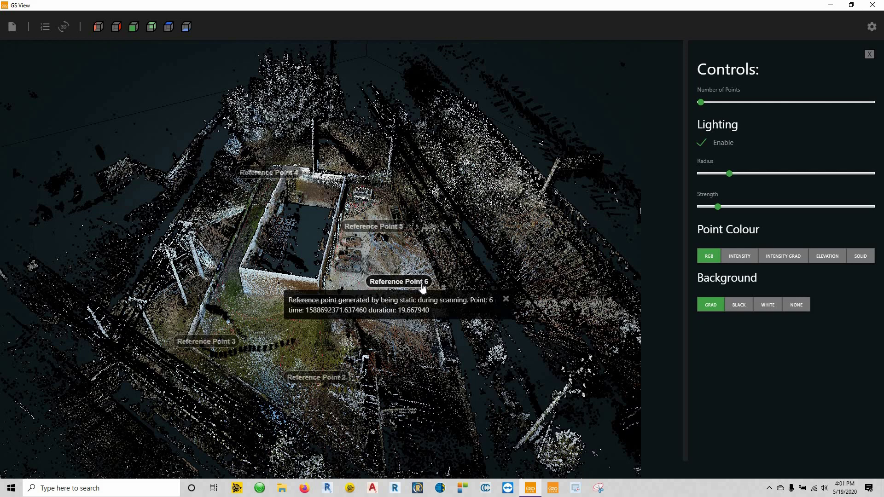
pyautogui.click(335, 379)
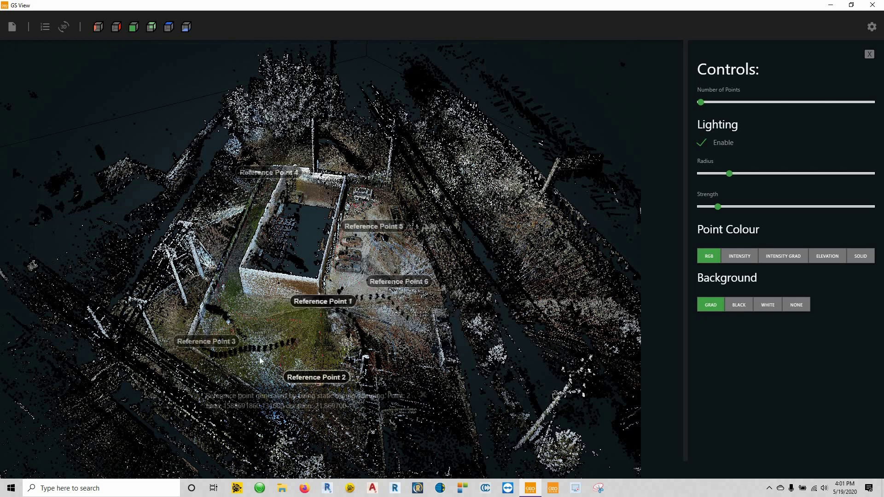
pyautogui.click(258, 175)
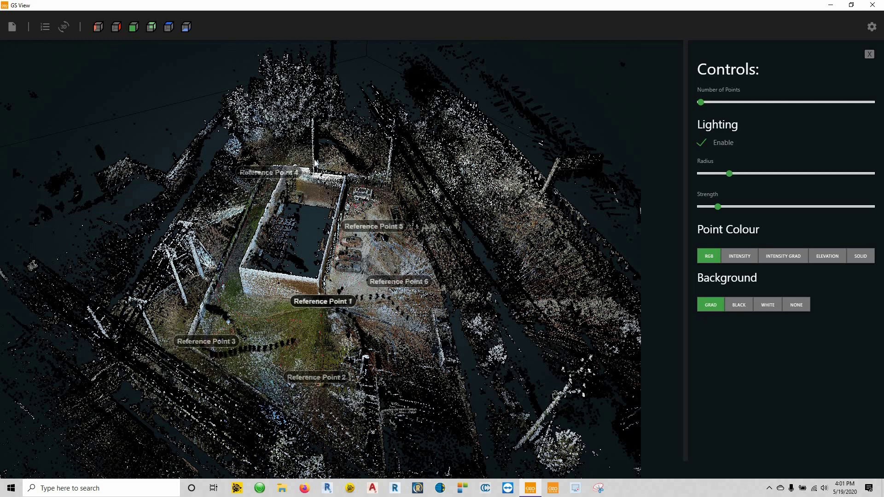
pyautogui.click(393, 227)
pyautogui.click(402, 282)
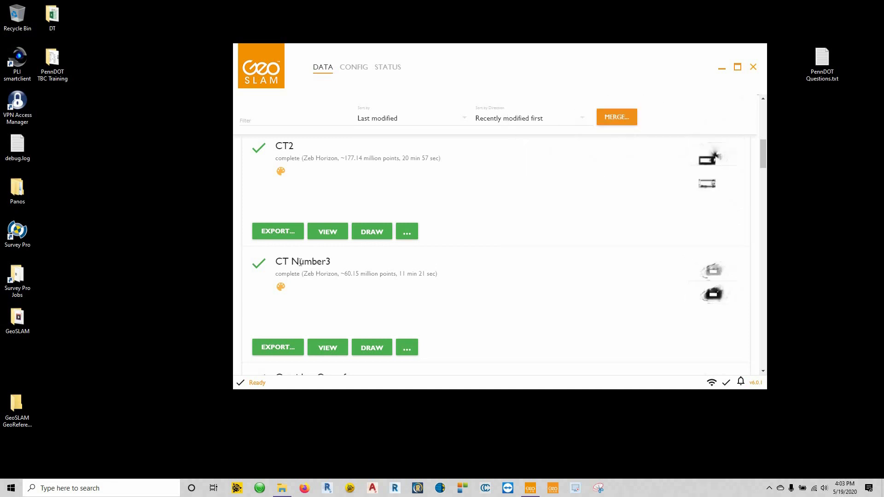
# Open the data folder from the advanced configuration options in GeoSLAM Hub.
pyautogui.moveTo(445, 289); pyautogui.dragTo(387, 267)
pyautogui.click(352, 67)
pyautogui.click(386, 68)
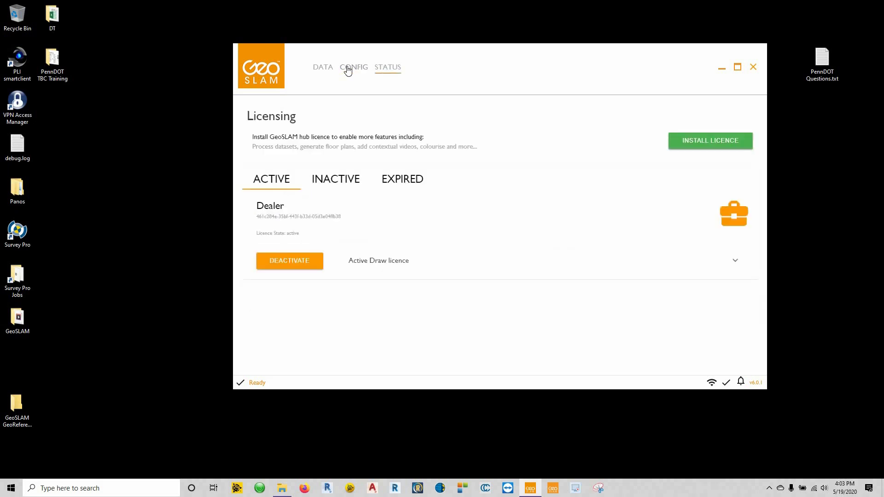
pyautogui.click(354, 67)
pyautogui.click(334, 298)
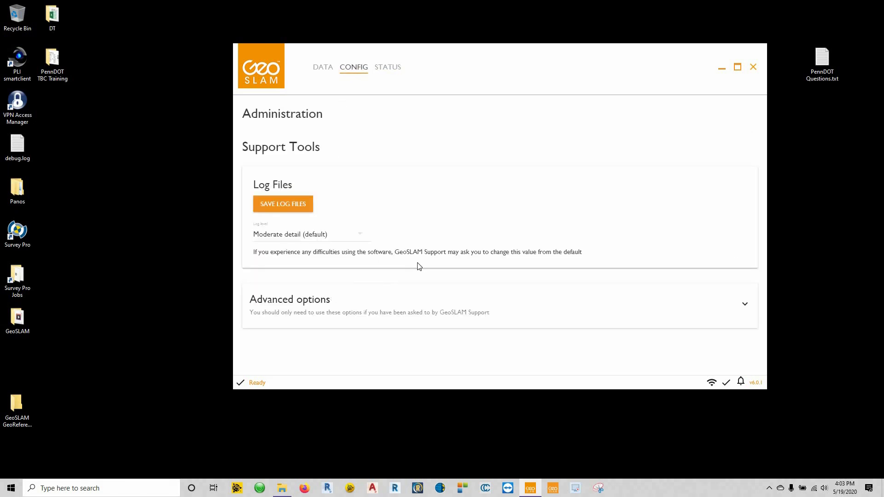
pyautogui.scroll(-3, 418, 265)
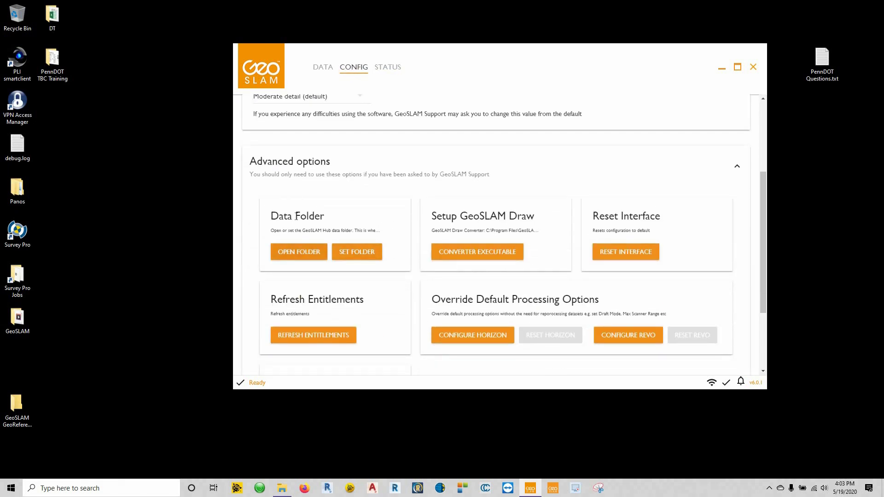
pyautogui.moveTo(271, 215); pyautogui.dragTo(326, 218)
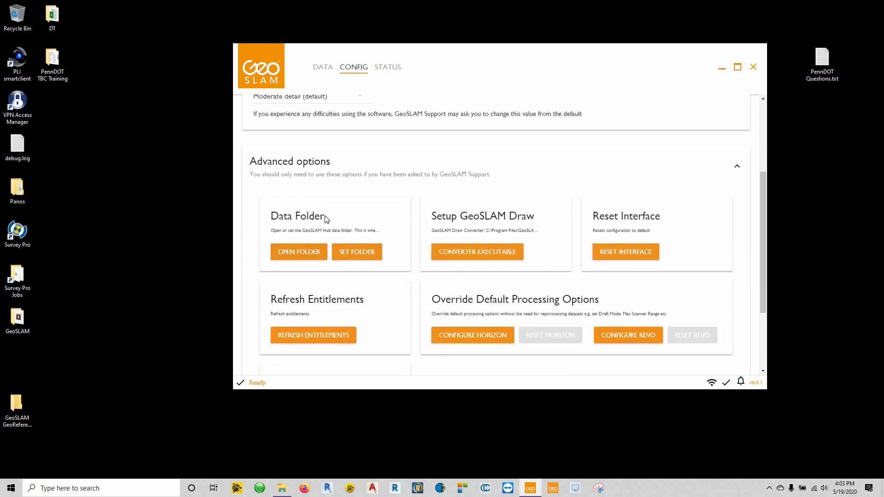
pyautogui.click(300, 252)
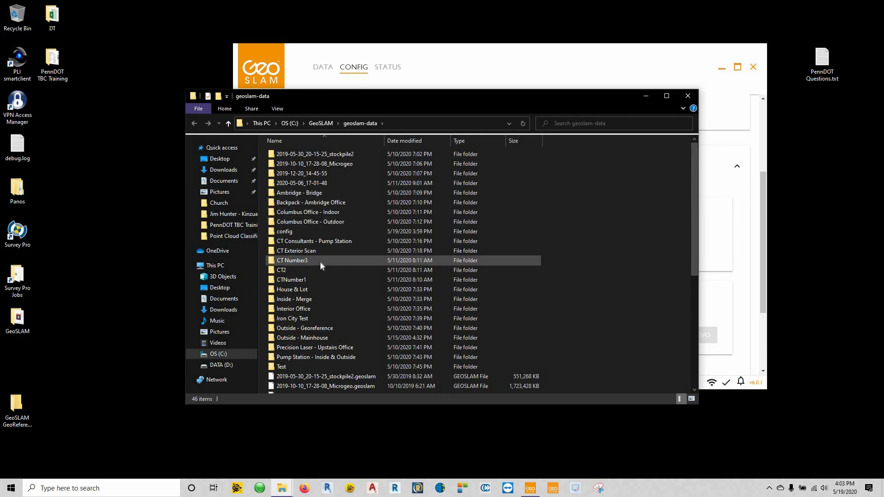
# Copy results_zebcam_world.laz from the CT Number3 dataset folder and minimize the folder window.
pyautogui.scroll(-1, 319, 261)
pyautogui.doubleClick(308, 228)
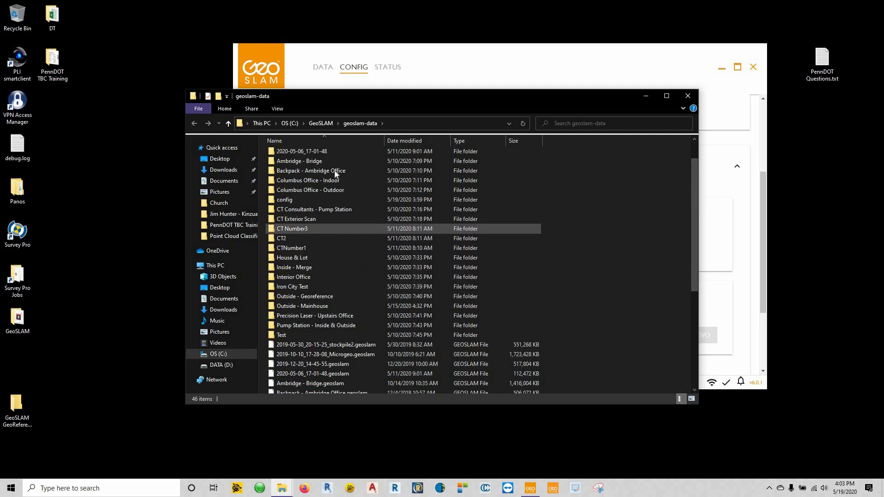
pyautogui.scroll(-3, 330, 365)
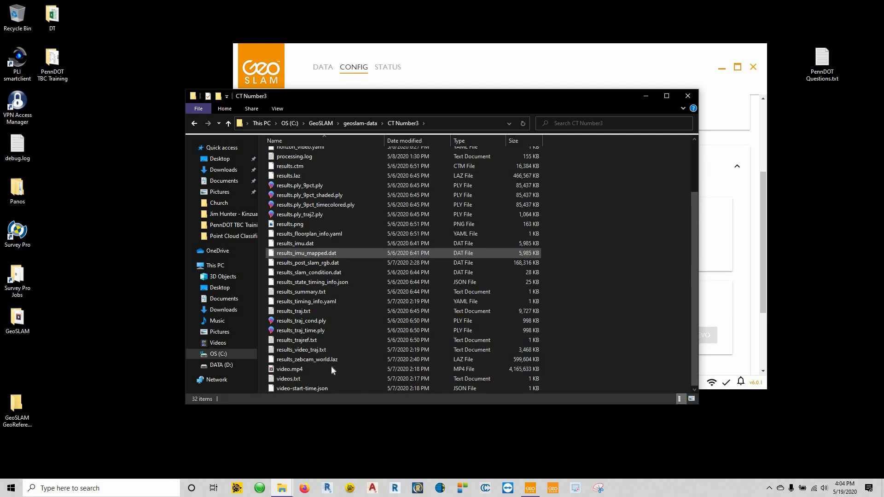
pyautogui.click(289, 361)
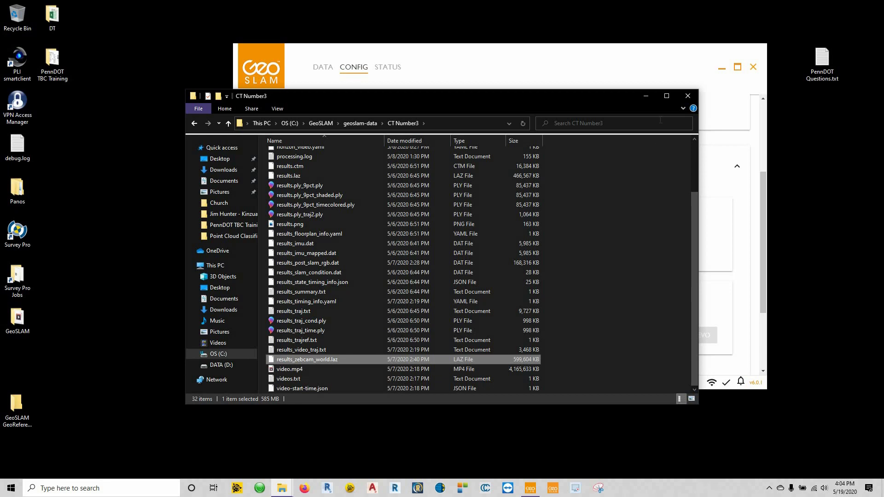
pyautogui.click(646, 99)
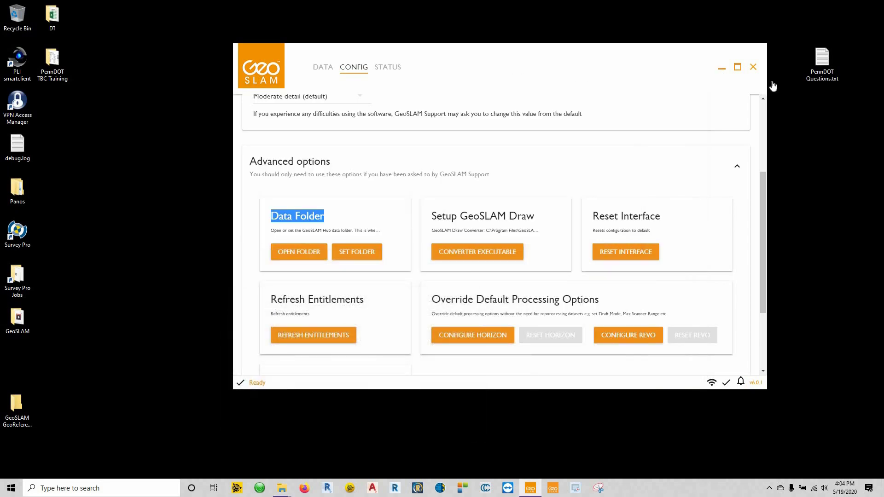
# Paste the copied results_zebcam_world.laz file into the GeoSLAM GeoReference folder on the desktop.
pyautogui.press('super+d')
pyautogui.doubleClick(17, 408)
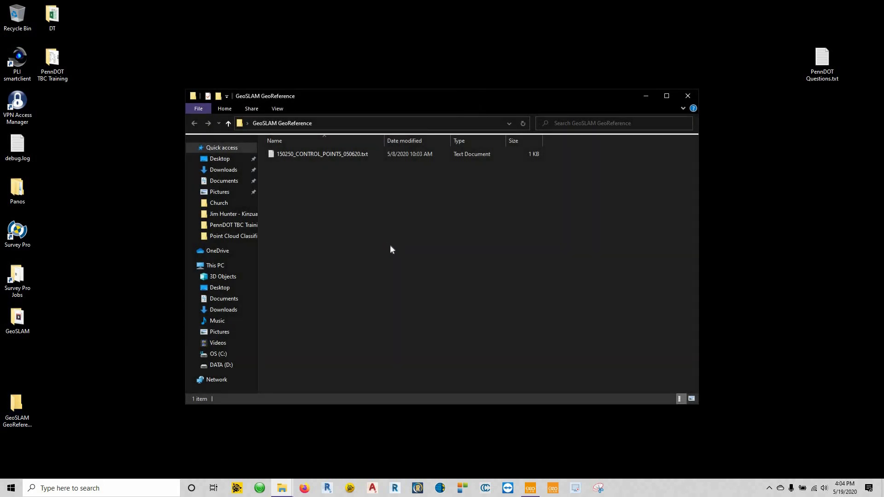
pyautogui.hotkey('ctrl', 'v')
pyautogui.click(316, 171)
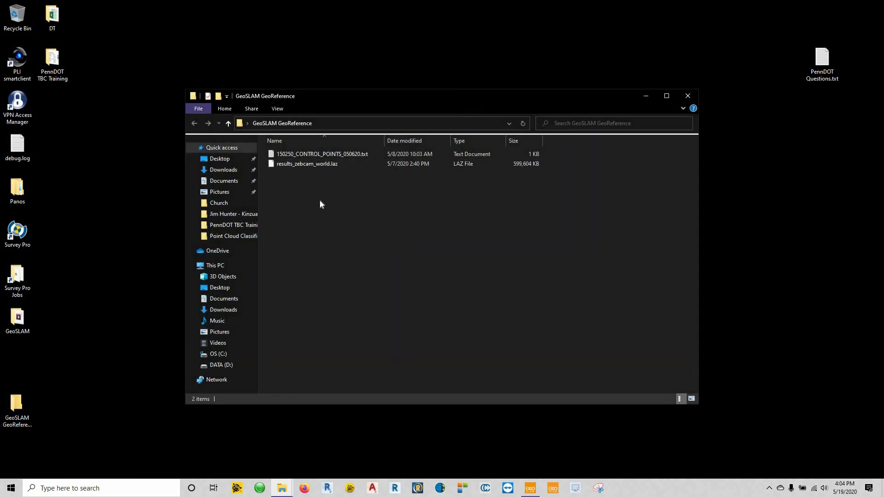
pyautogui.click(307, 164)
# Review the control point coordinates in 150250_CONTROL_POINTS_050620.txt and close the file.
pyautogui.click(323, 156)
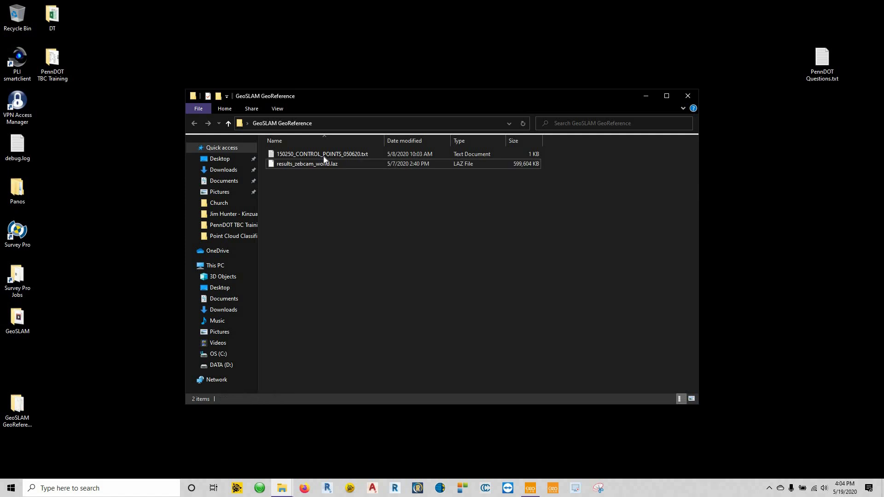
pyautogui.doubleClick(333, 154)
pyautogui.moveTo(276, 156); pyautogui.dragTo(116, 102)
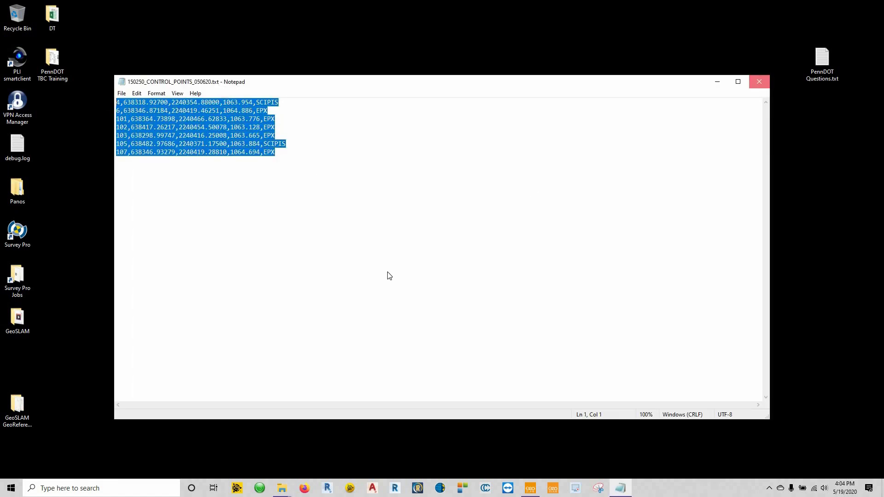
pyautogui.hotkey('alt', 'F4')
# Switch to GeoSLAM Hub and set up a reference points export for the CT Number3 dataset with reference base offset enabled.
pyautogui.click(530, 488)
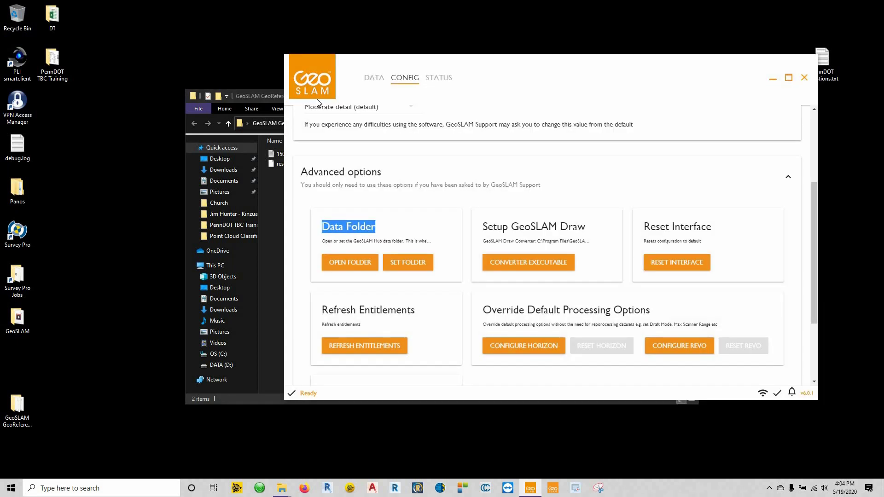
pyautogui.click(374, 78)
pyautogui.scroll(-6, 491, 208)
pyautogui.scroll(-2, 414, 276)
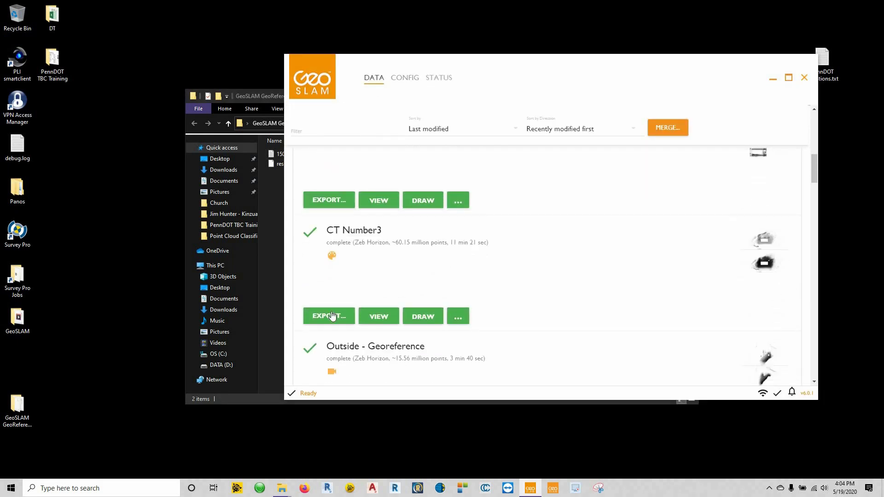
pyautogui.click(326, 312)
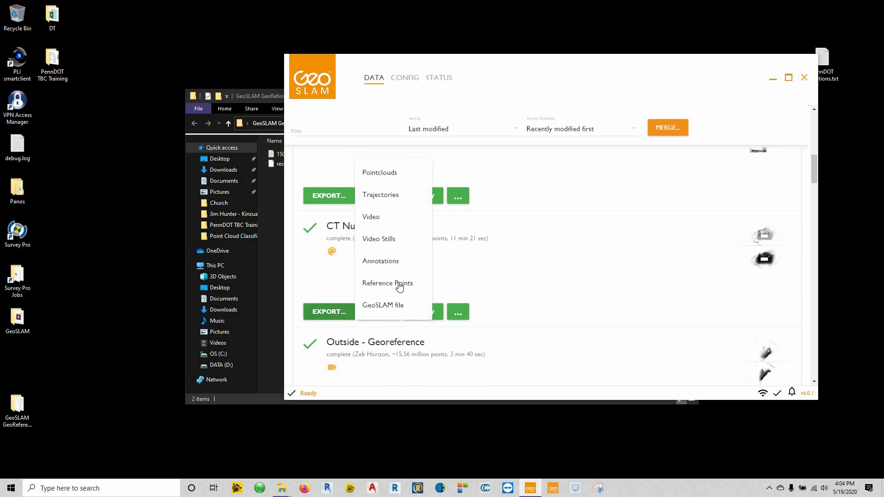
pyautogui.click(378, 283)
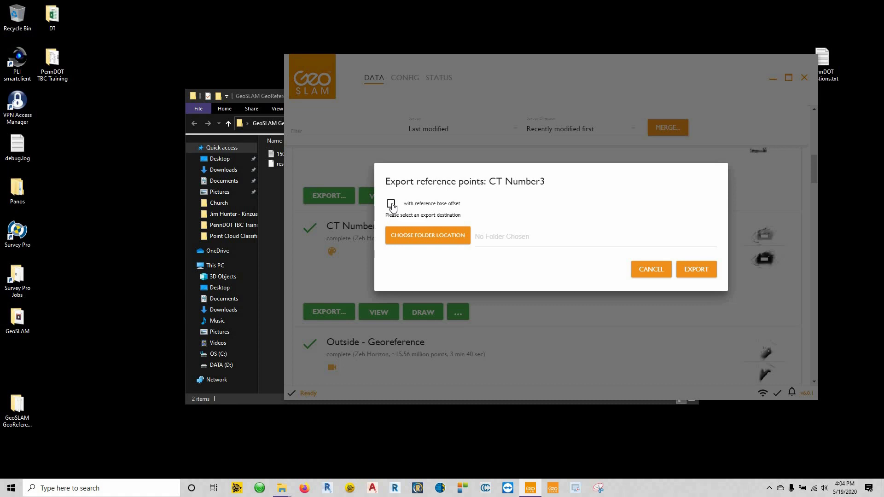
pyautogui.click(391, 204)
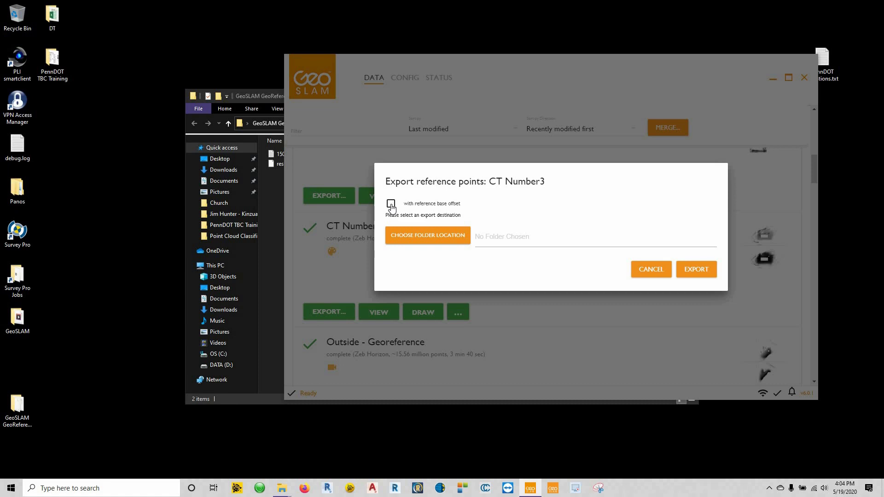
# Choose the GeoSLAM GeoReference folder on the desktop as the destination and export the reference points.
pyautogui.click(435, 237)
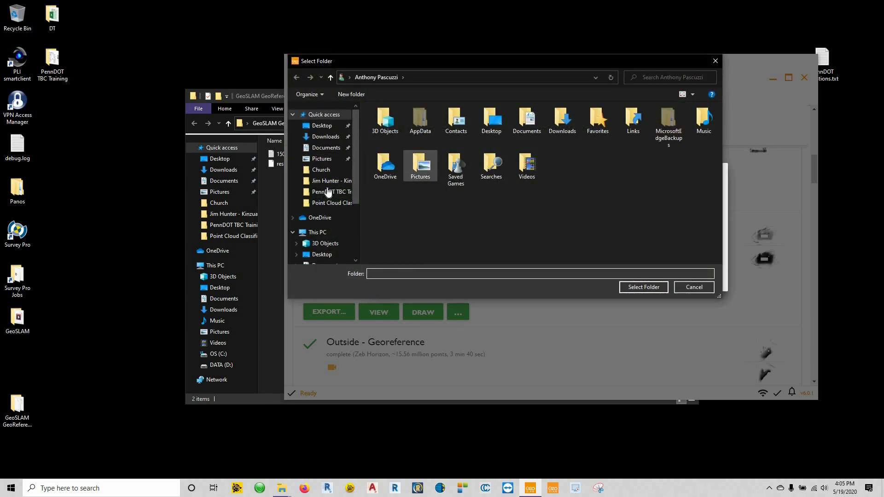
pyautogui.scroll(-1, 333, 207)
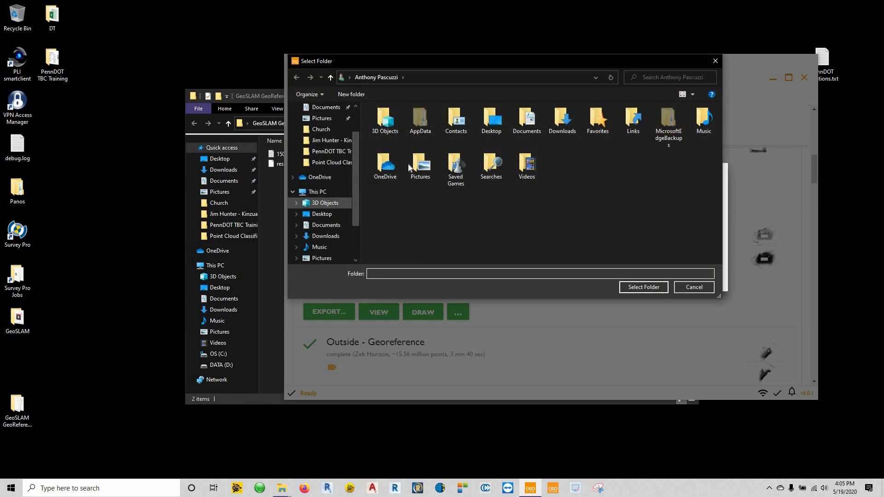
pyautogui.click(321, 214)
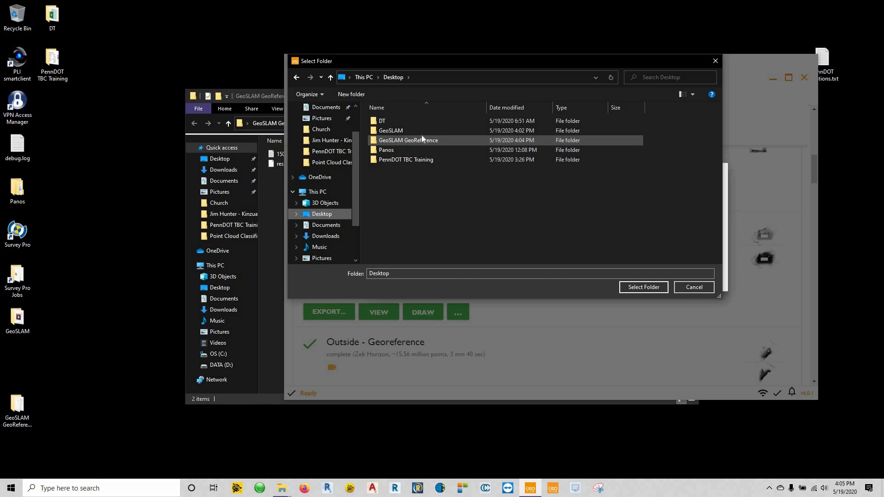
pyautogui.doubleClick(421, 139)
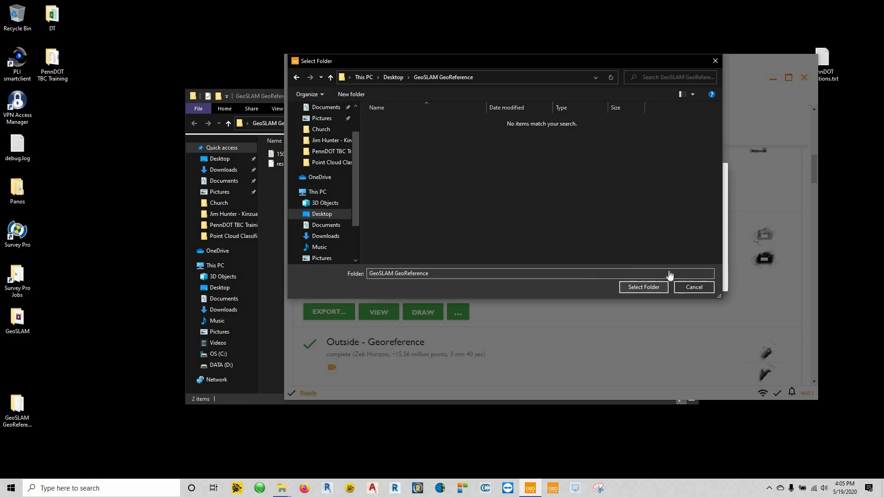
pyautogui.press('Return')
pyautogui.press('Return')
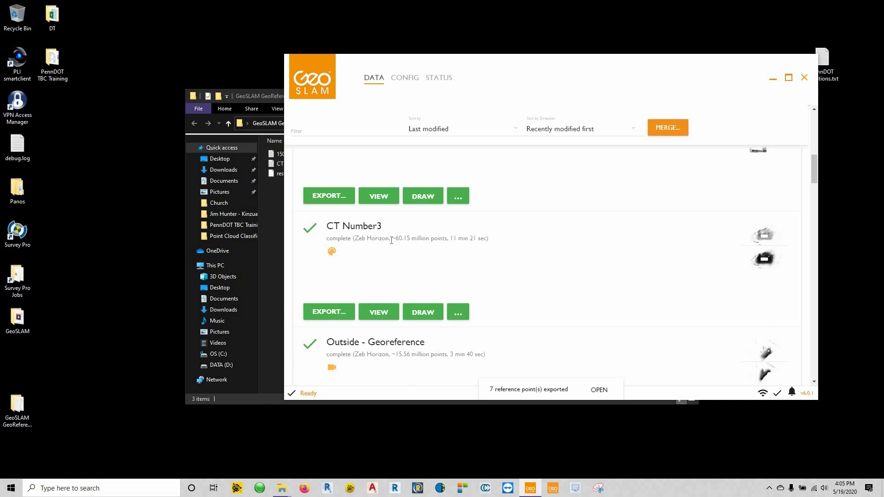
# Check the control point, reference offset and point cloud files in the GeoSLAM GeoReference folder.
pyautogui.click(275, 215)
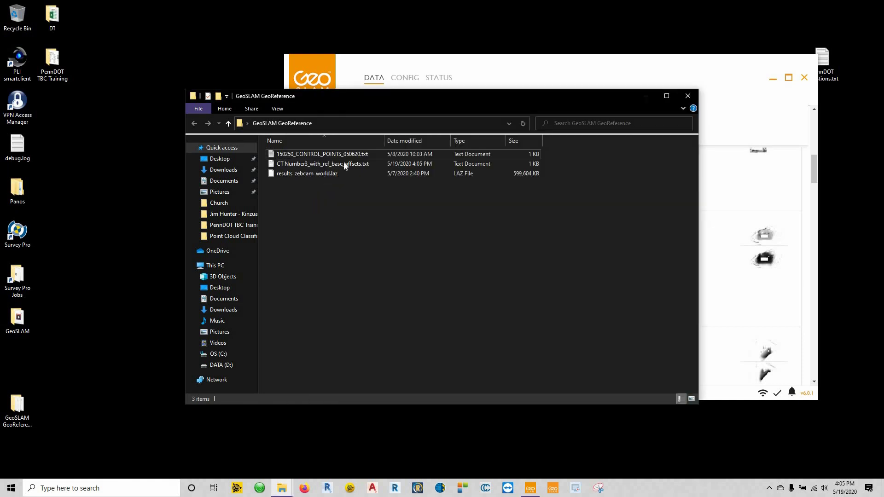
pyautogui.click(344, 171)
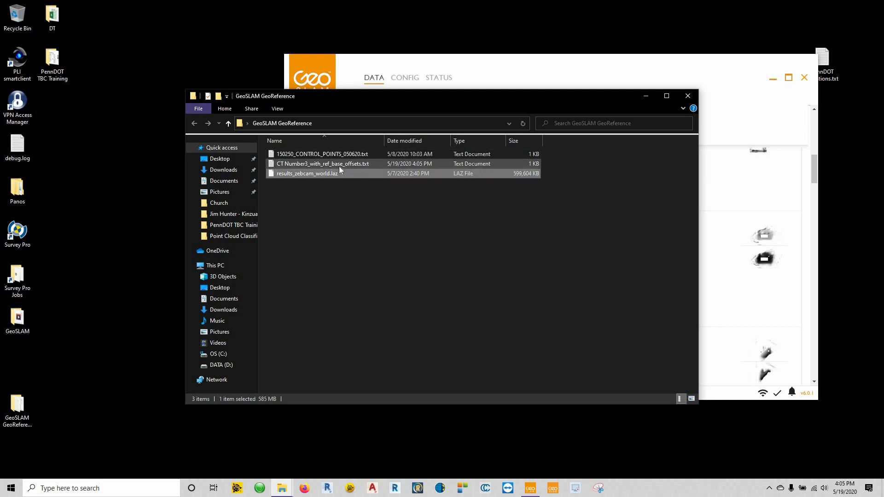
pyautogui.click(348, 164)
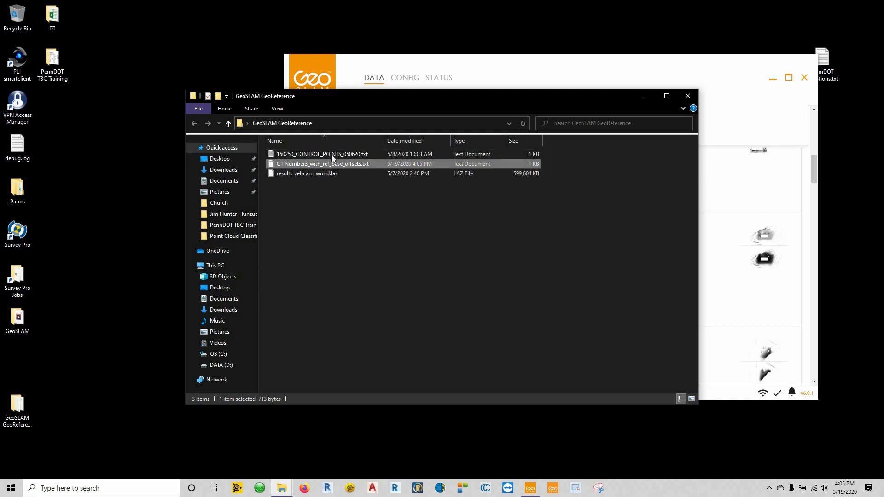
pyautogui.click(344, 153)
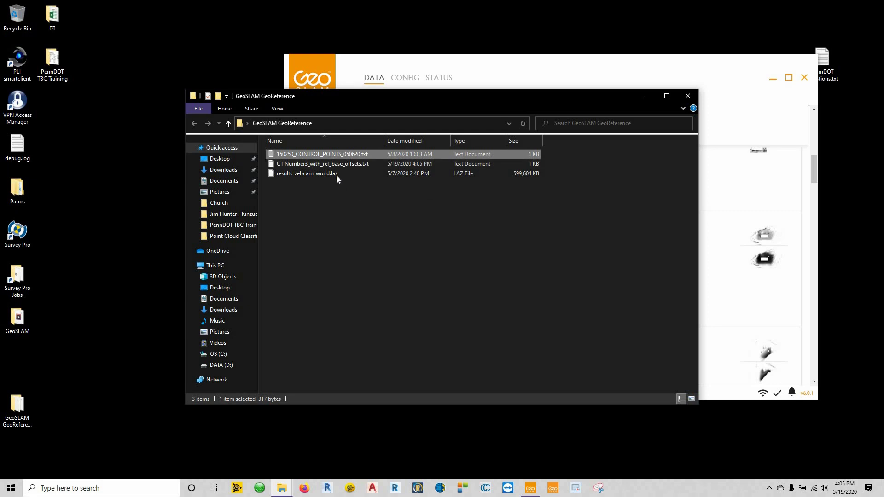
pyautogui.click(340, 174)
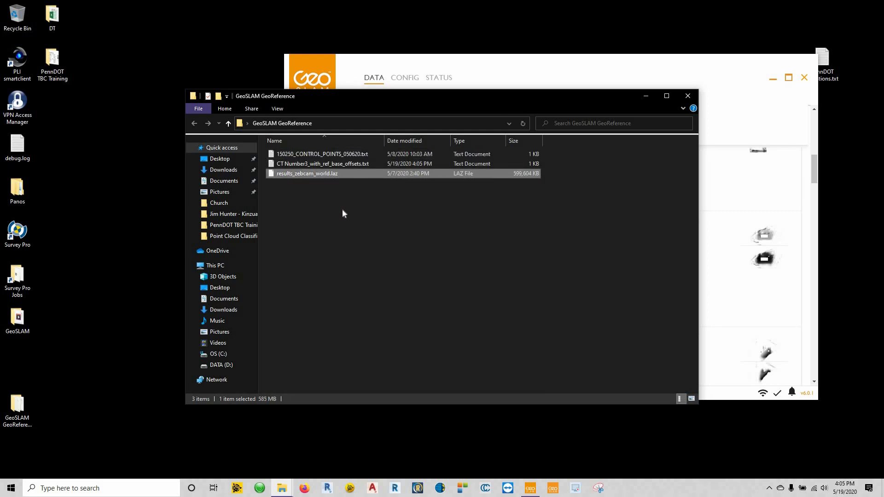
# Minimize GeoSLAM Hub and launch GeoSLAMDraw.
pyautogui.click(770, 79)
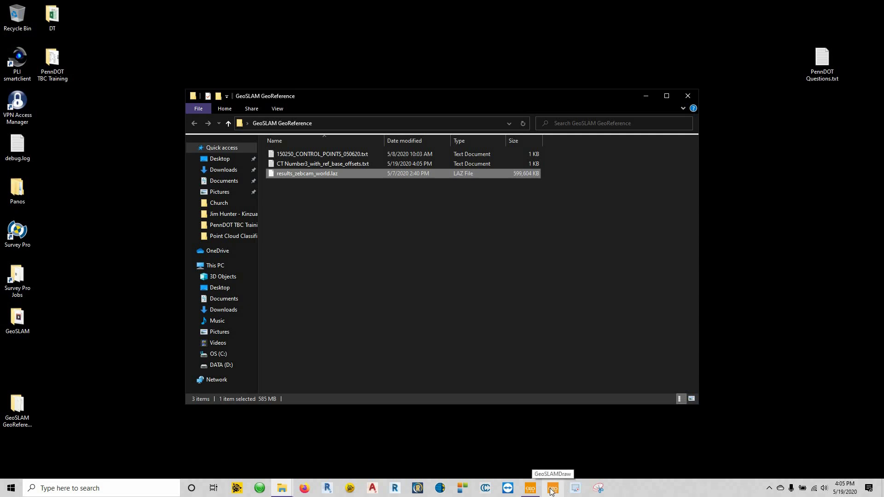
pyautogui.click(552, 490)
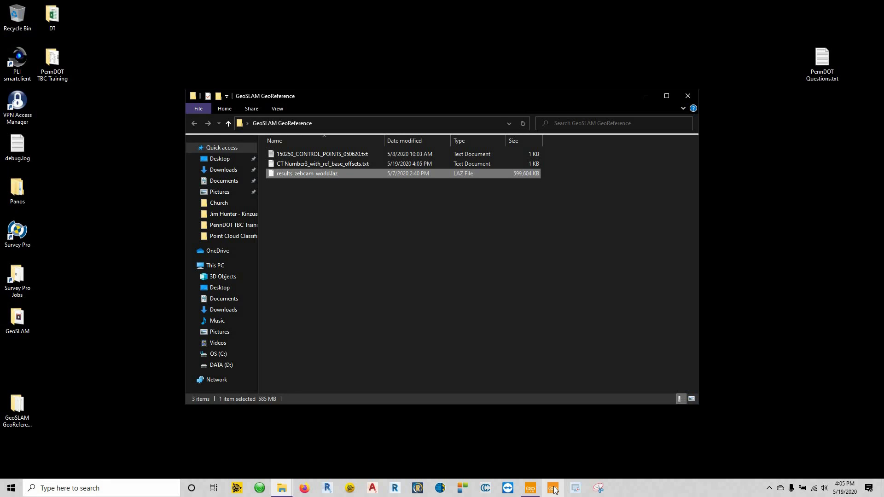
pyautogui.rightClick(553, 491)
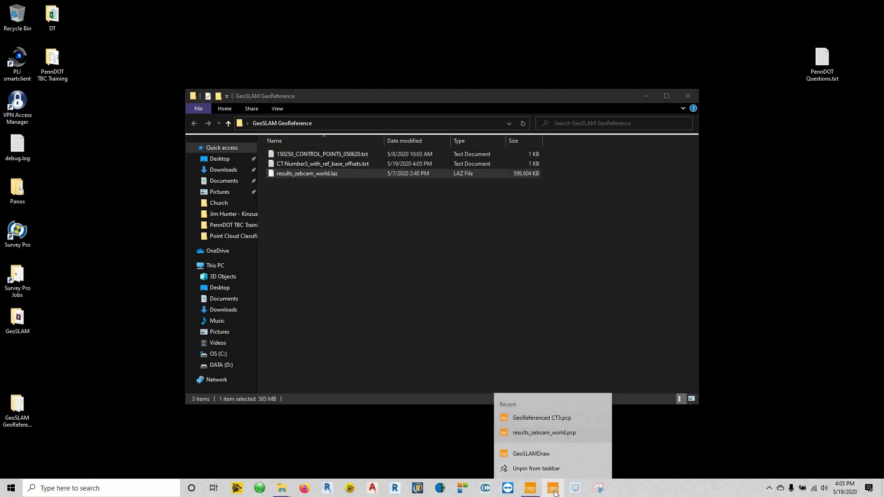
pyautogui.click(571, 336)
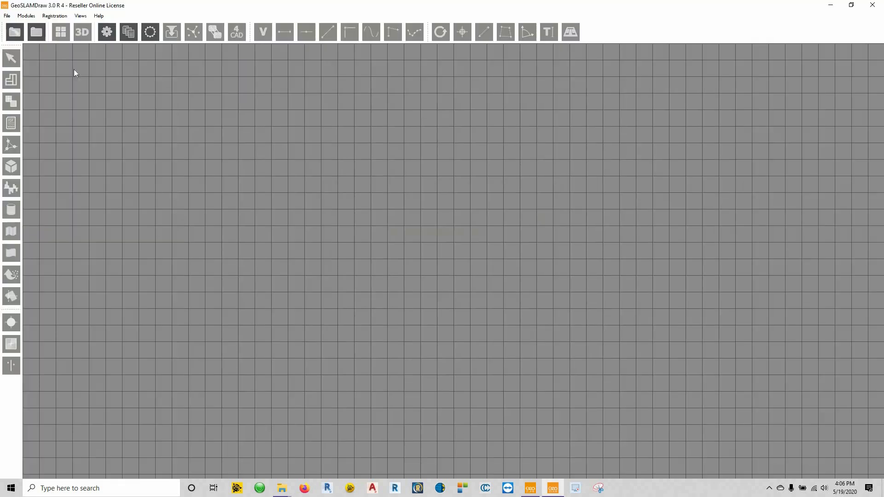
# Create a new project from results_zebcam_world.laz in the GeoSLAM GeoReference folder, with Drone/Mobile mapping project as its type.
pyautogui.click(7, 16)
pyautogui.click(17, 25)
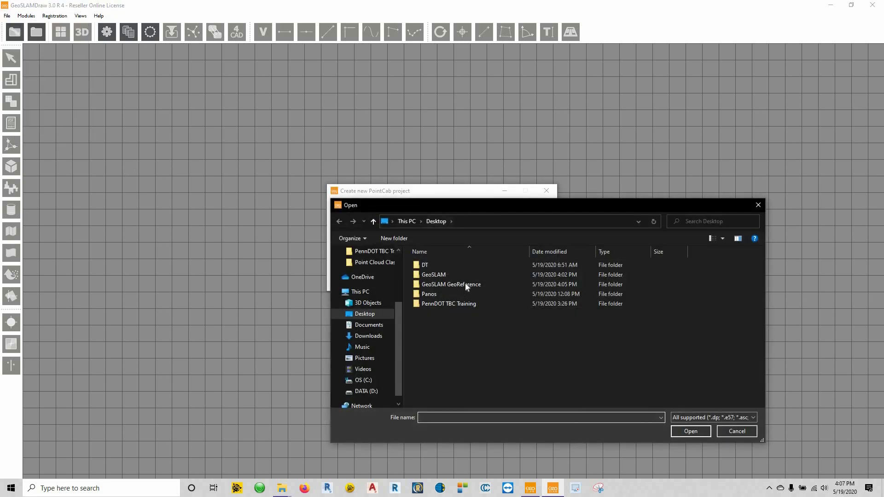
pyautogui.doubleClick(445, 285)
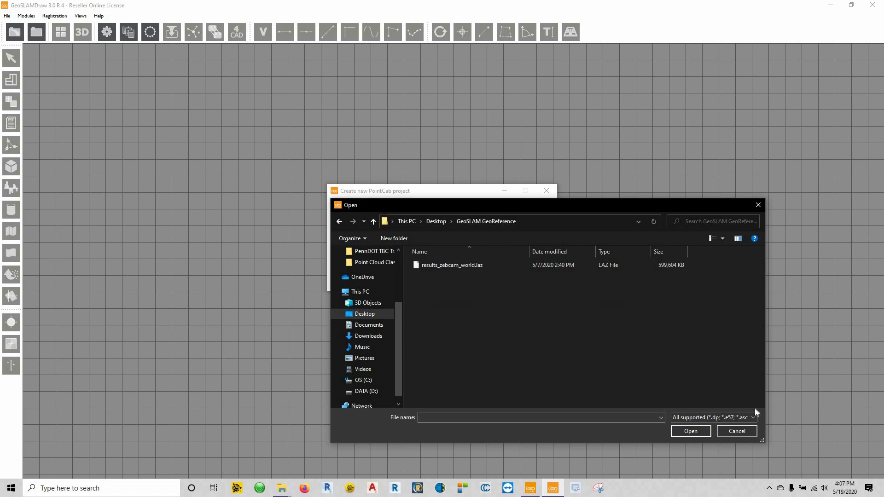
pyautogui.press('Down')
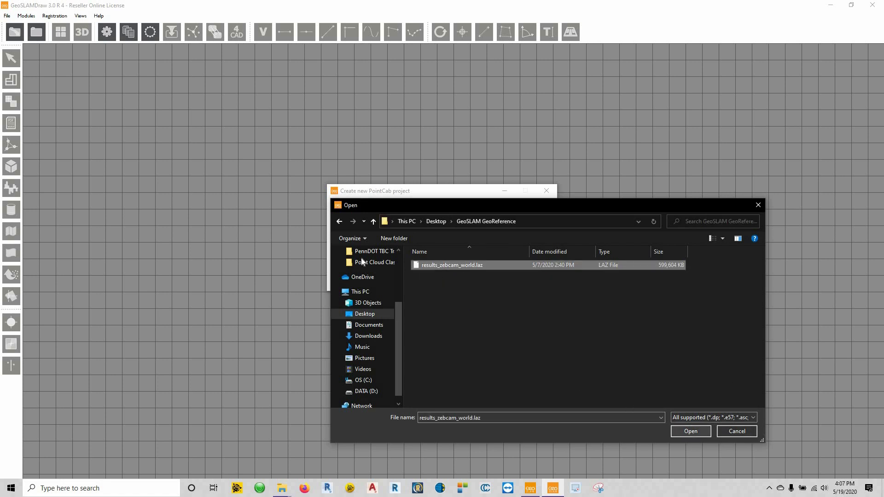
pyautogui.press('Return')
pyautogui.click(387, 234)
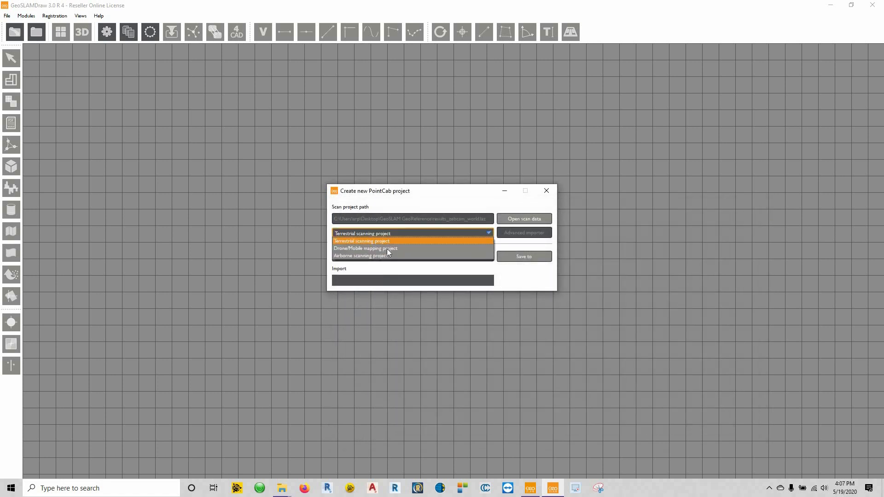
pyautogui.click(383, 250)
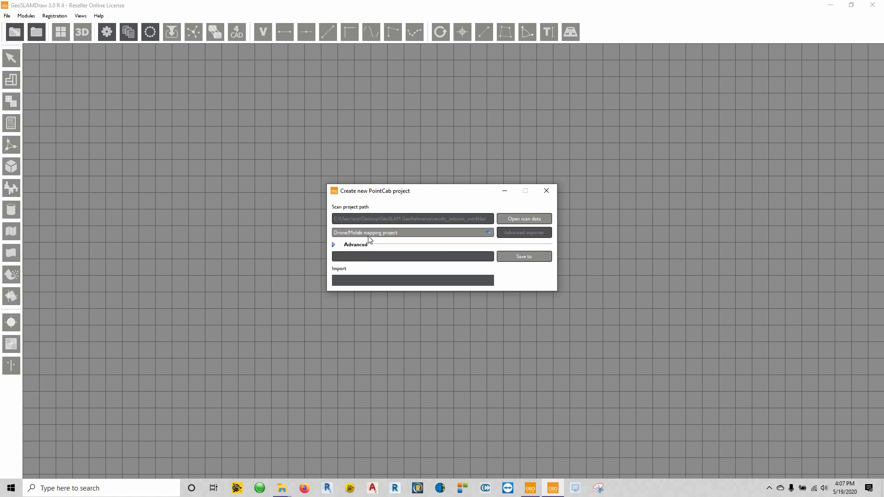
# Enter 255 for the LAS maximum range values in the advanced options and save the project as results_zebcam_world.pcp in GeoSLAM GeoReference.
pyautogui.click(334, 245)
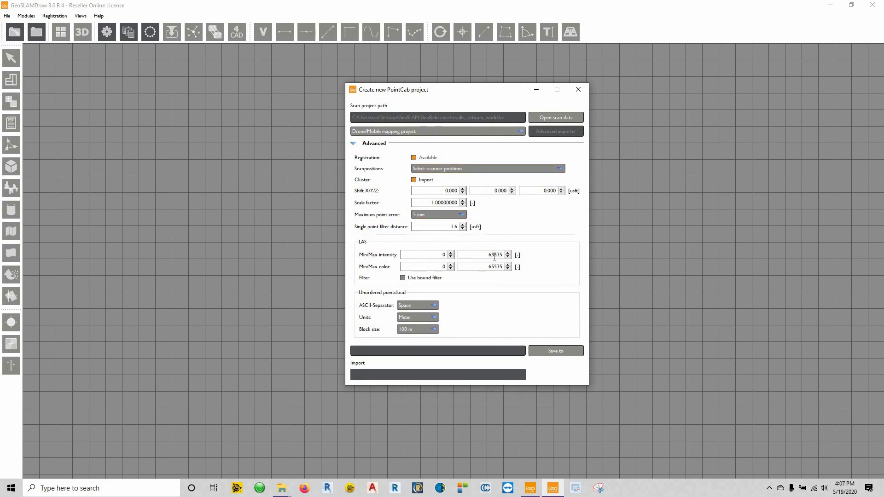
pyautogui.moveTo(484, 257); pyautogui.dragTo(528, 255)
pyautogui.write('2')
pyautogui.press('Tab')
pyautogui.write('255')
pyautogui.click(556, 351)
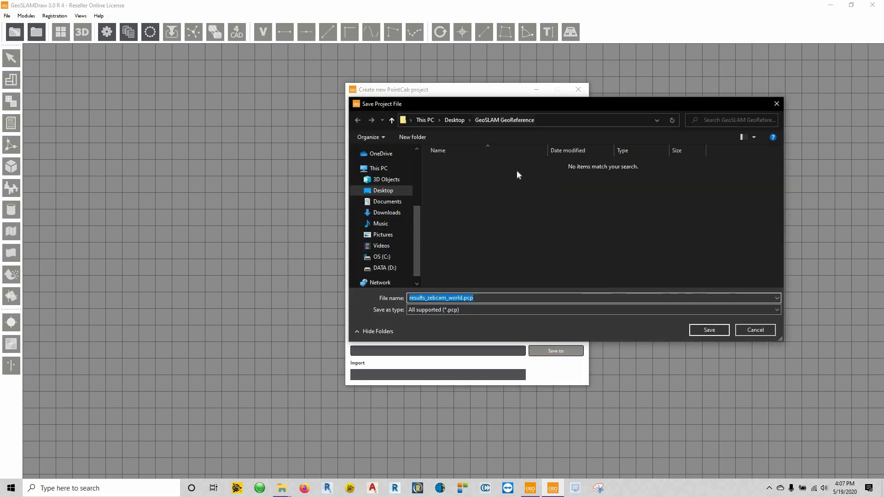
pyautogui.click(708, 330)
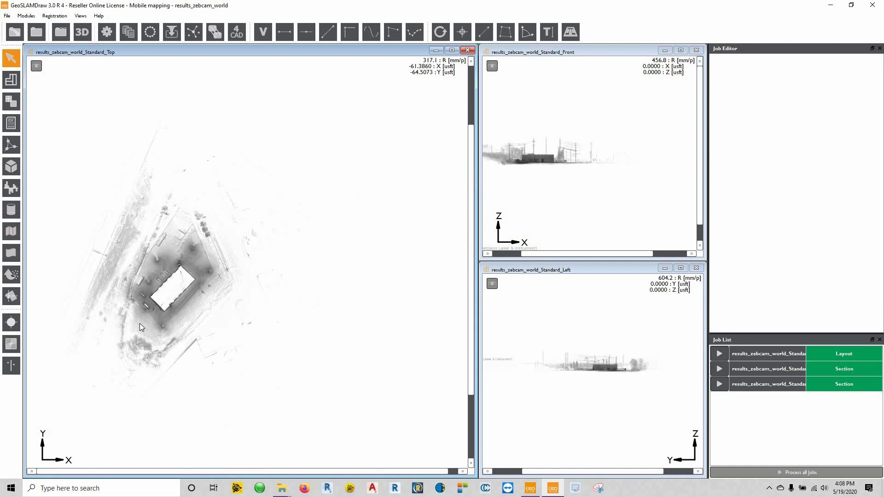
# Open the standard top view Layout job for editing and accept overwriting its job files.
pyautogui.scroll(2, 140, 323)
pyautogui.scroll(2, 261, 315)
pyautogui.scroll(-2, 262, 314)
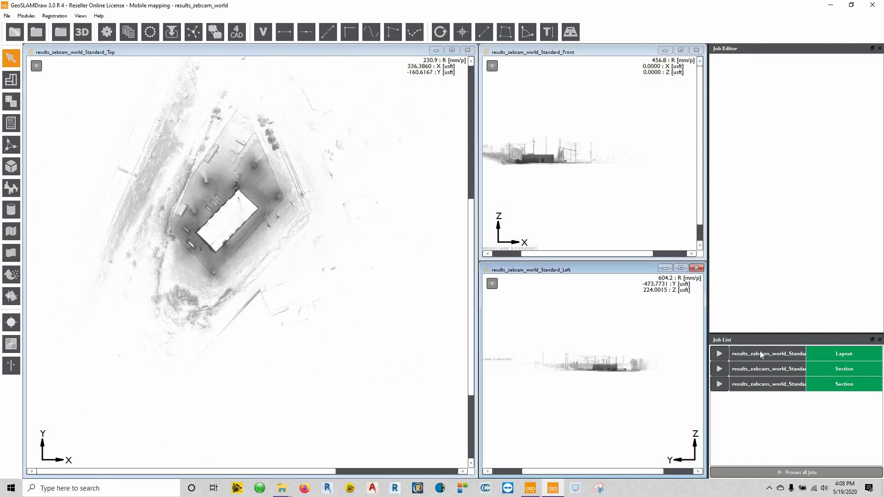
pyautogui.click(761, 354)
pyautogui.rightClick(761, 355)
pyautogui.click(775, 356)
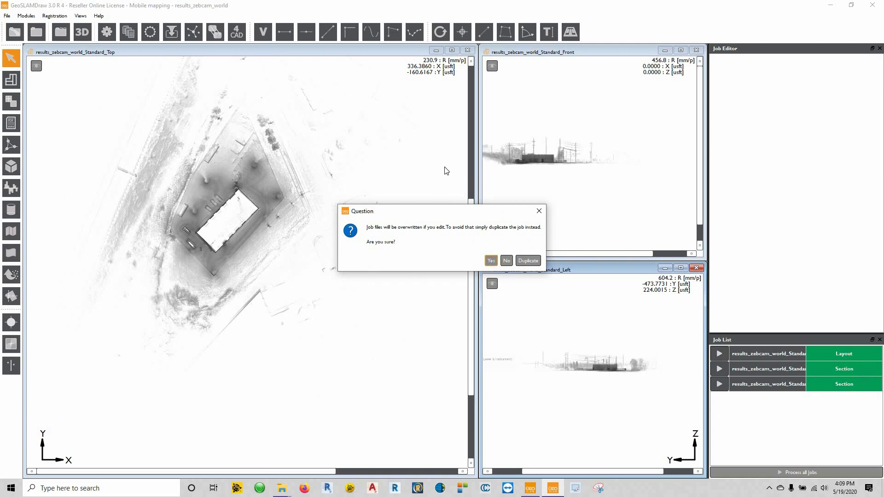
pyautogui.moveTo(515, 213); pyautogui.dragTo(564, 172)
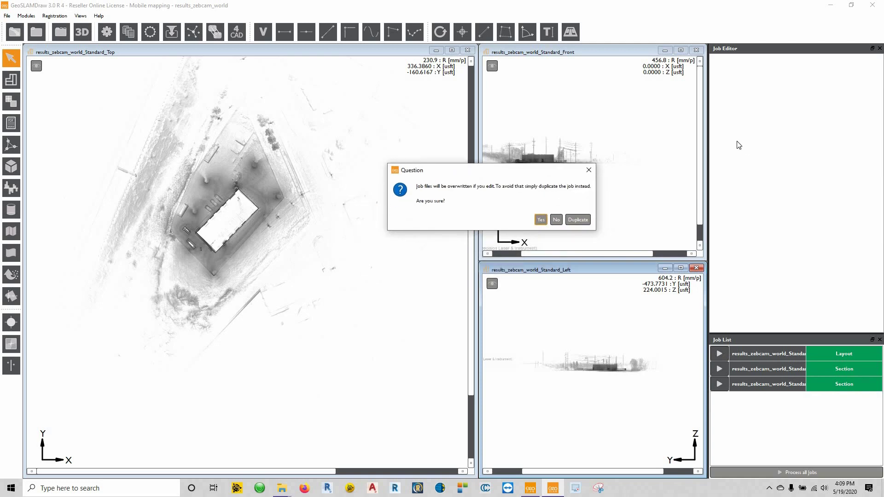
pyautogui.press('Return')
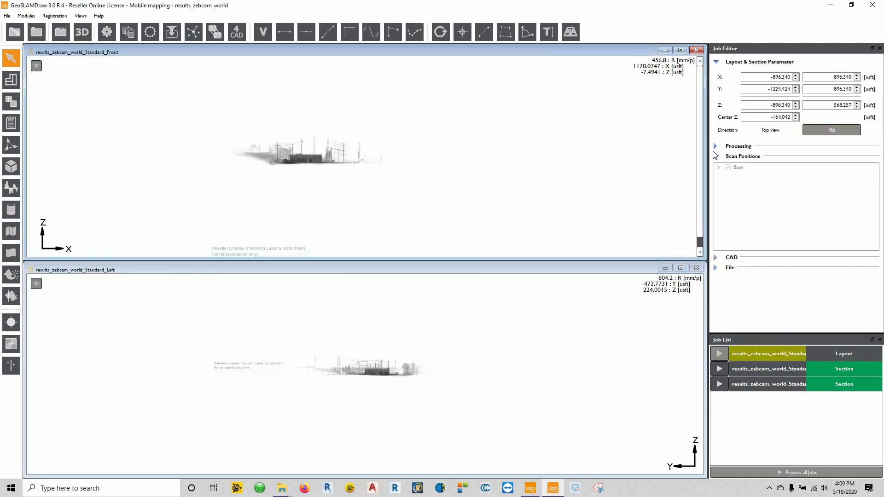
# Raise the Layout job's color processing setting to its maximum and process the job.
pyautogui.click(715, 146)
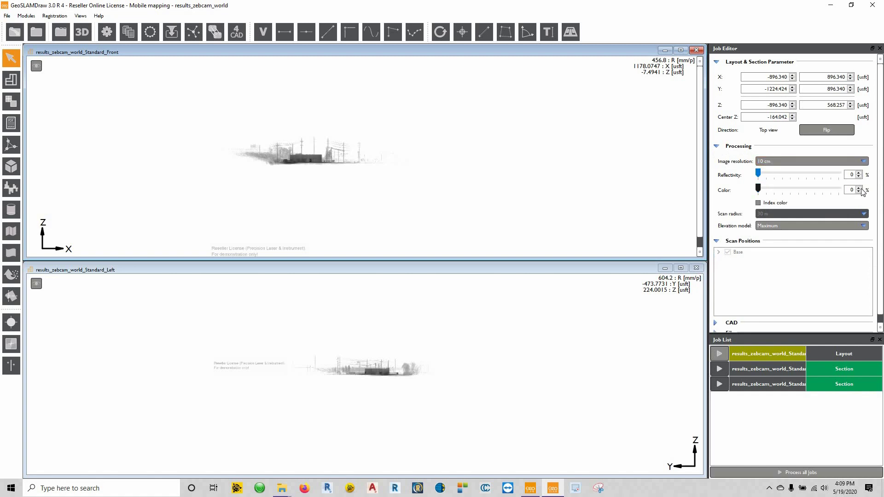
pyautogui.moveTo(758, 188); pyautogui.dragTo(870, 212)
pyautogui.click(714, 355)
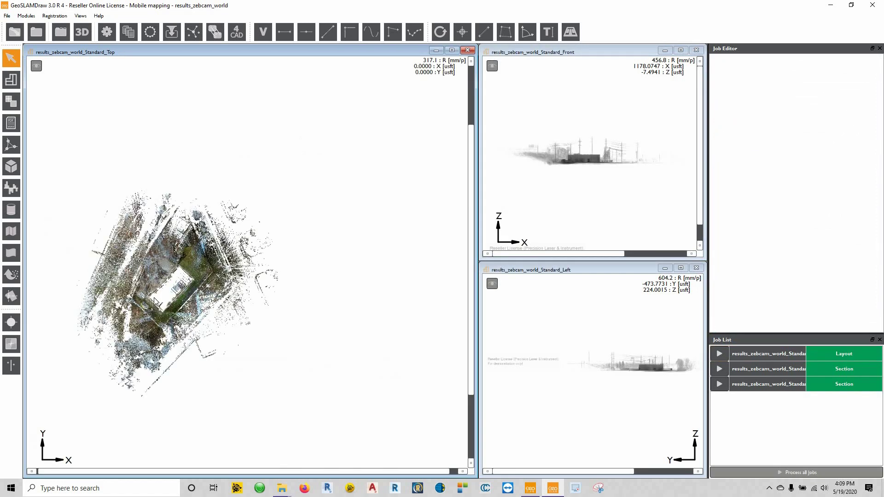
pyautogui.scroll(3, 148, 312)
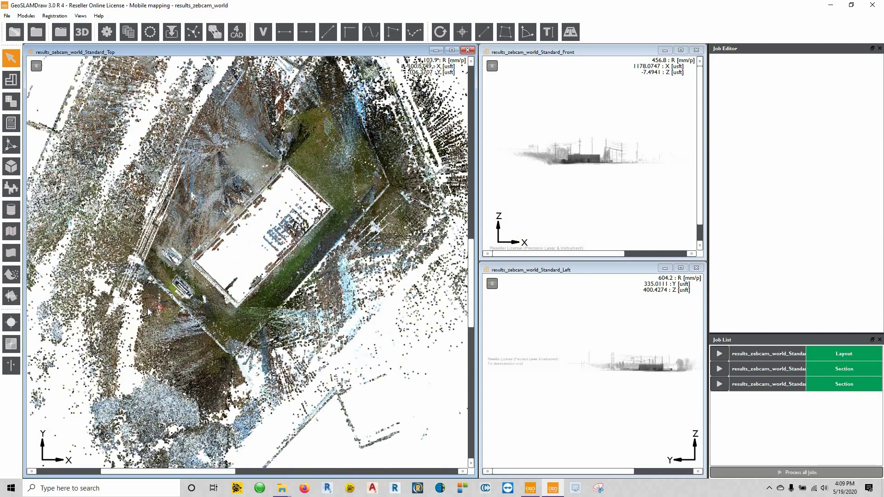
# Check the GeoSLAM GeoReference folder for the exported reference points file CT Number3_with_ref_base_offsets.txt.
pyautogui.scroll(-2, 150, 312)
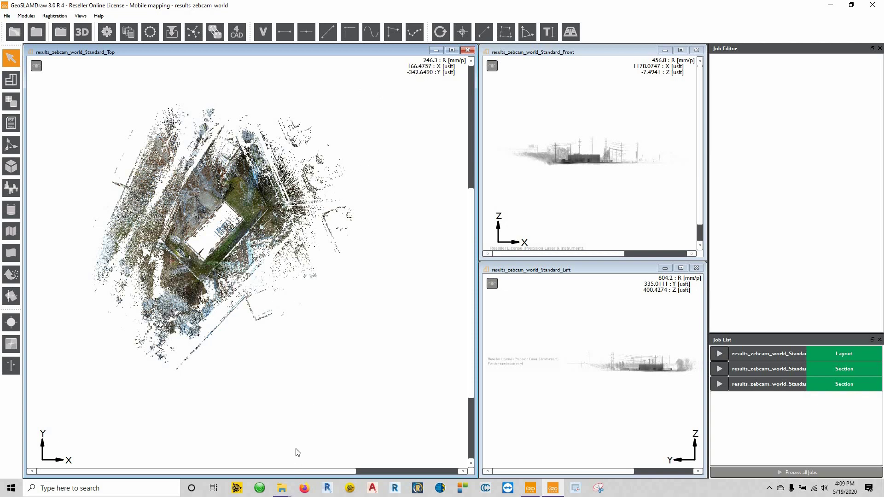
pyautogui.click(282, 489)
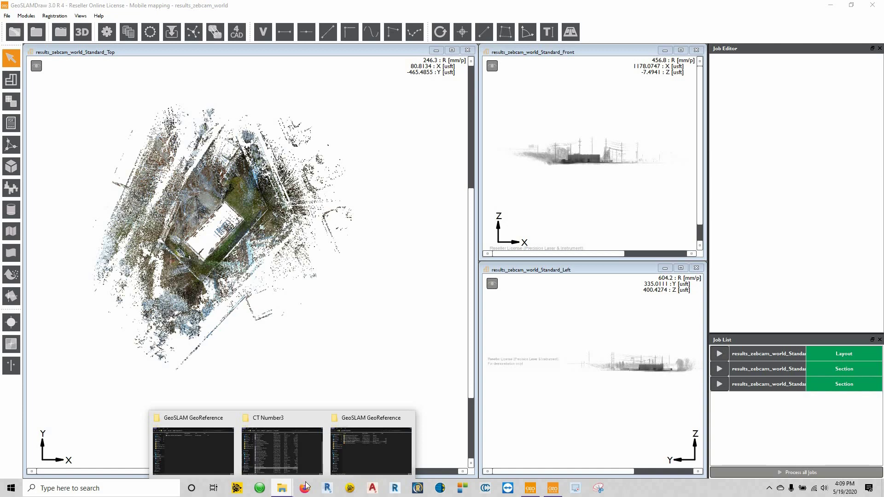
pyautogui.moveTo(369, 453)
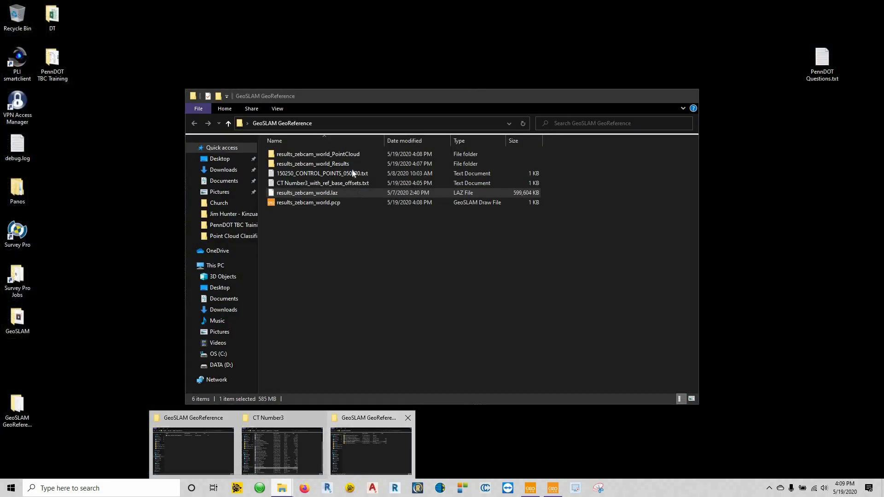
pyautogui.click(338, 183)
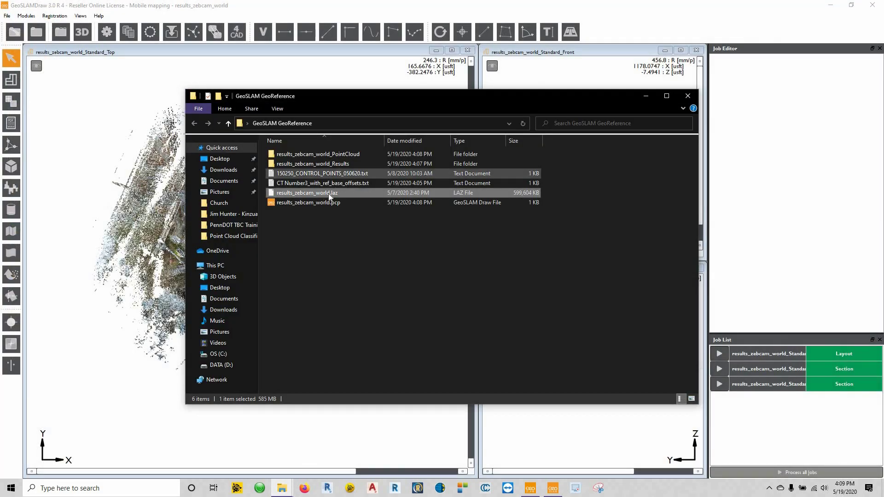
pyautogui.click(647, 96)
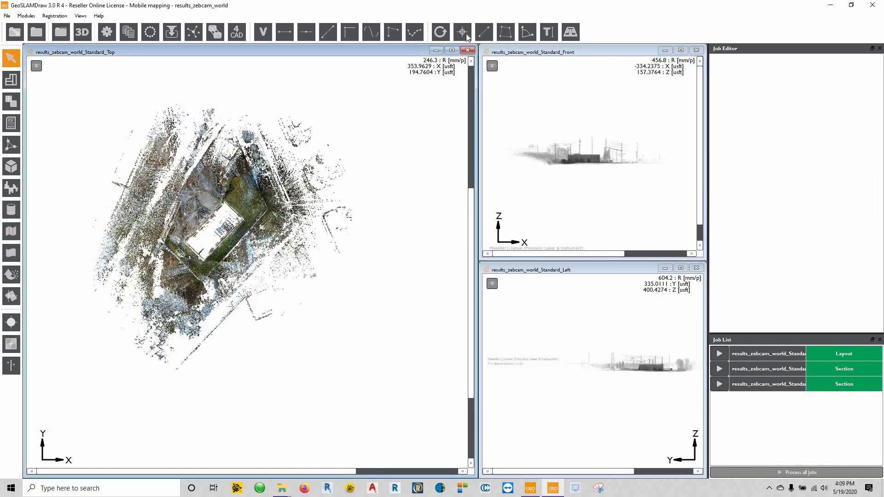
# Start a 3D point import and load CT Number3_with_ref_base_offsets.txt, enlarging the import preview to show all columns.
pyautogui.click(463, 33)
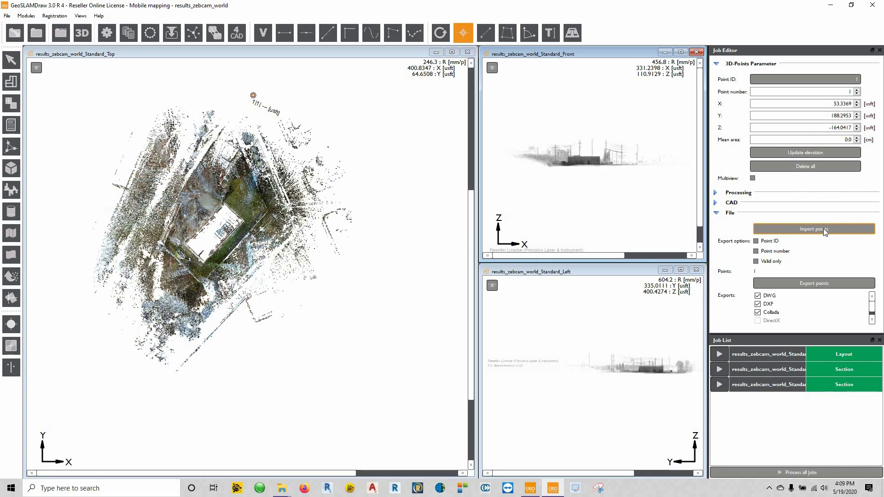
pyautogui.click(823, 228)
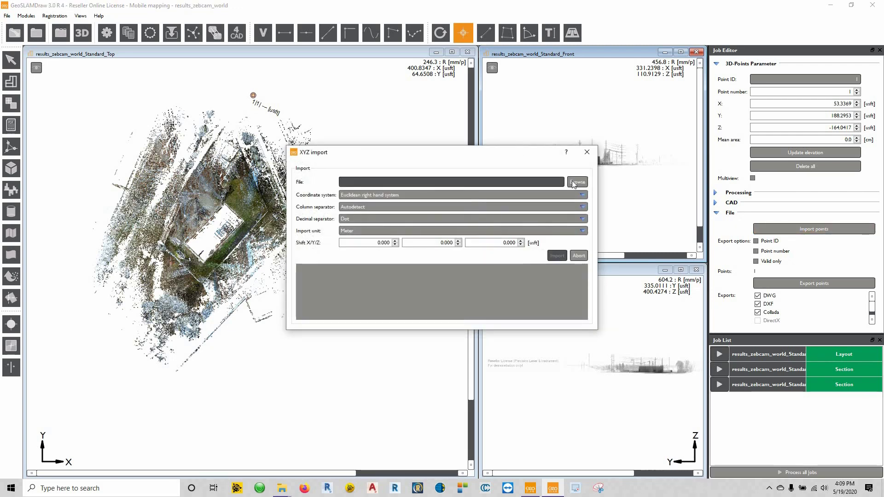
pyautogui.click(575, 183)
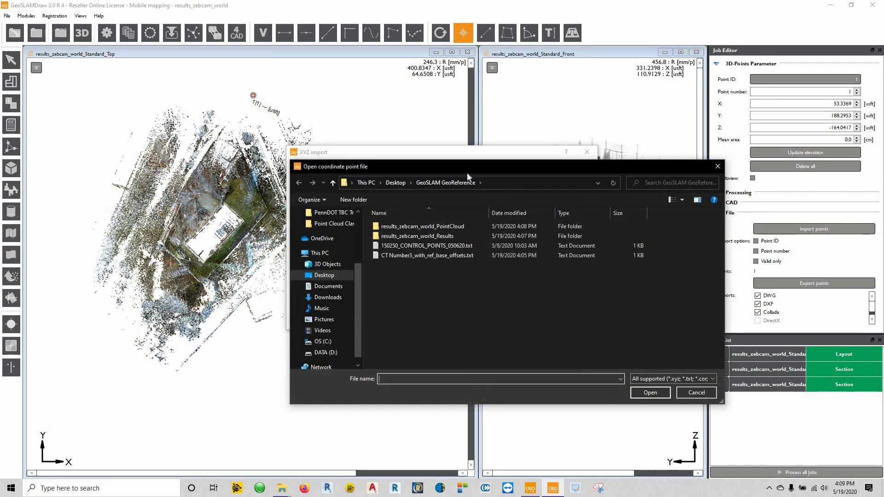
pyautogui.click(411, 257)
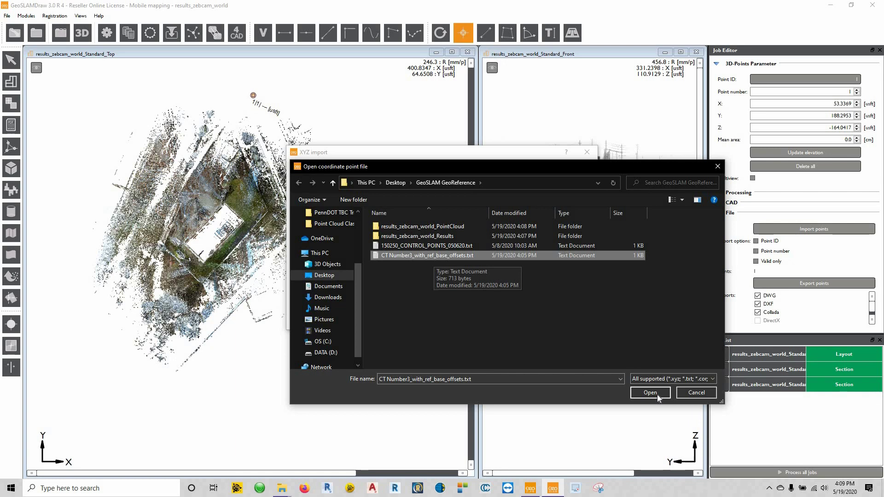
pyautogui.press('Return')
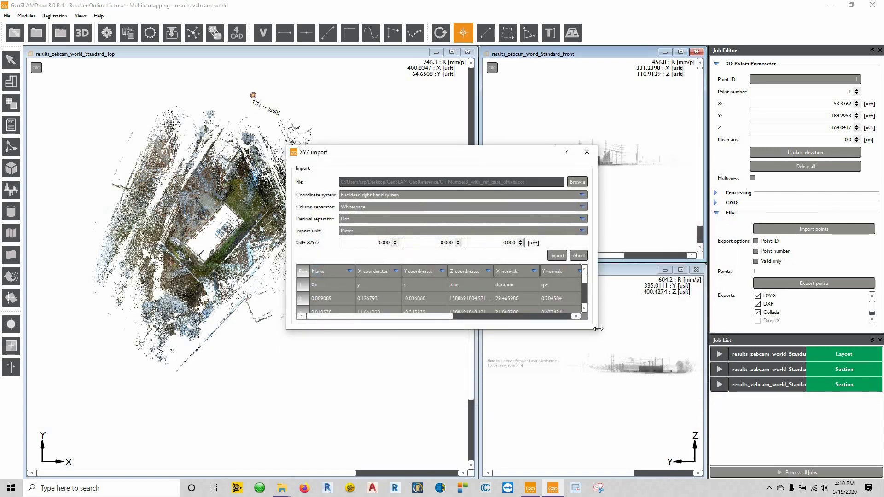
pyautogui.moveTo(597, 330); pyautogui.dragTo(719, 451)
pyautogui.moveTo(785, 458); pyautogui.dragTo(784, 457)
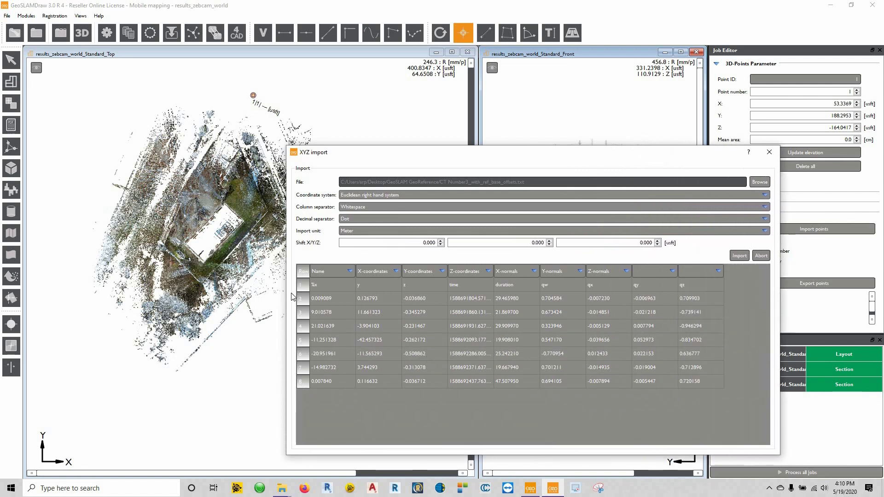
# Assign the first three columns of the import as X-coordinates, Y-coordinates and Z-coordinates.
pyautogui.click(325, 283)
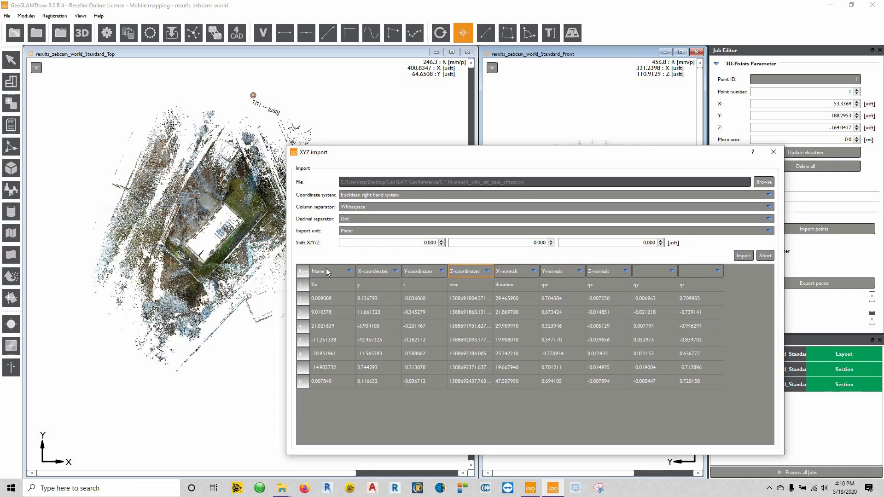
pyautogui.click(341, 271)
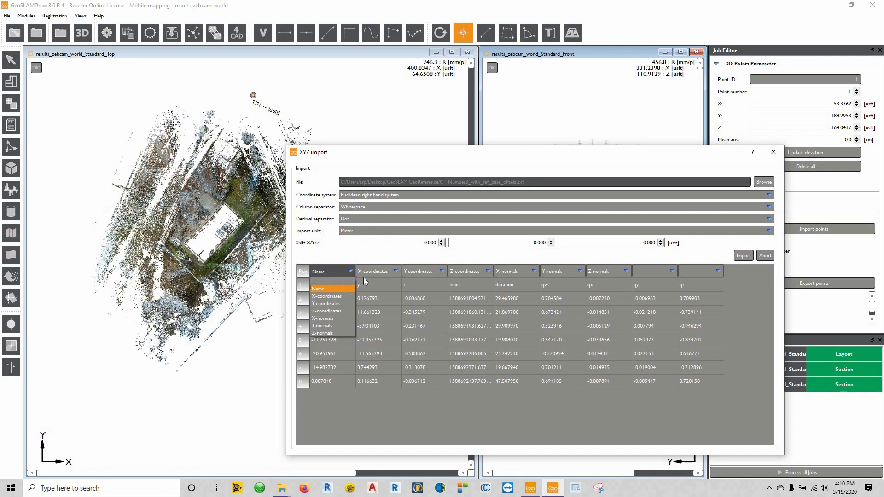
pyautogui.click(332, 296)
pyautogui.click(378, 271)
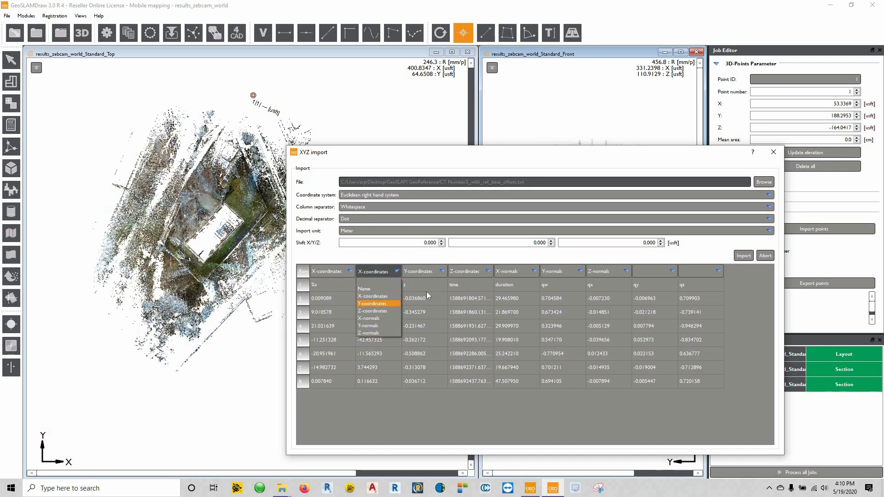
pyautogui.click(371, 304)
pyautogui.click(424, 271)
pyautogui.click(418, 311)
# Clear the assignments of the time, duration, qw and qx columns and import the reference points.
pyautogui.click(488, 271)
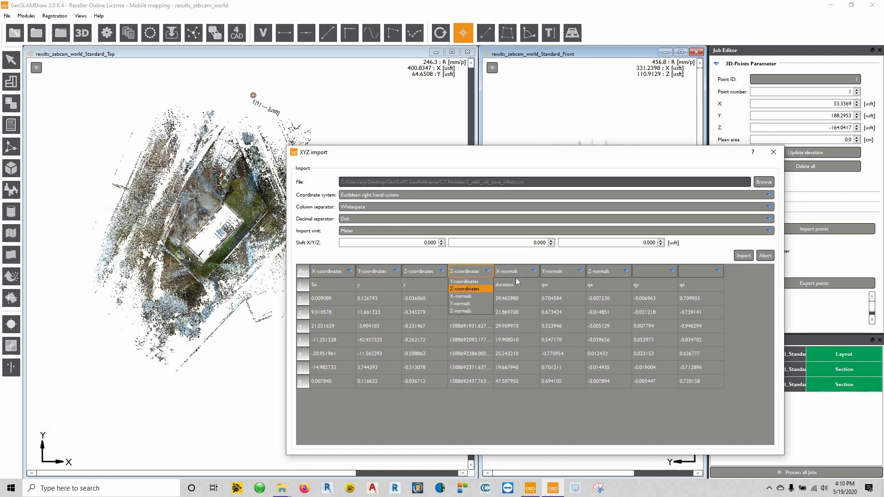
pyautogui.click(470, 281)
pyautogui.click(534, 271)
pyautogui.click(516, 282)
pyautogui.click(580, 272)
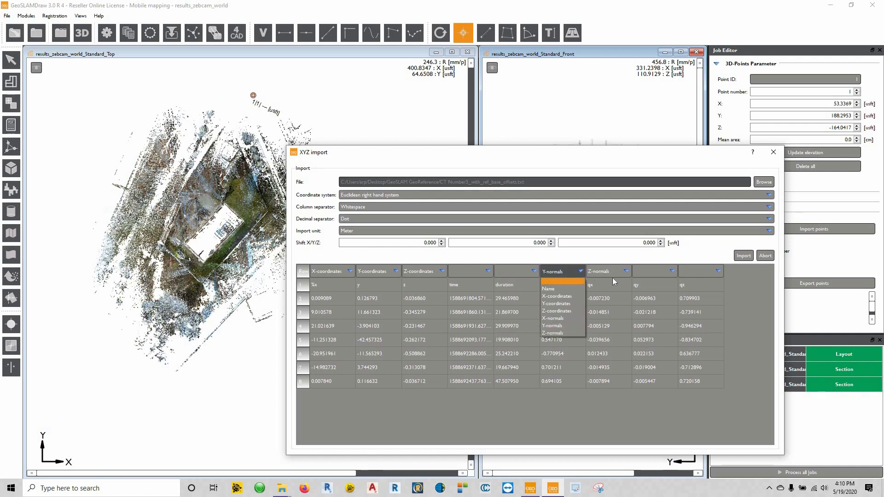
pyautogui.click(562, 282)
pyautogui.click(626, 271)
pyautogui.click(608, 282)
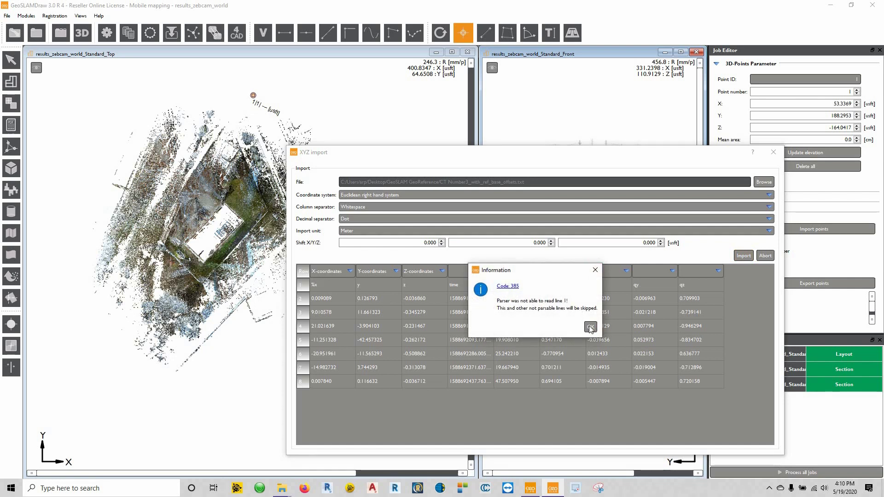
pyautogui.press('Return')
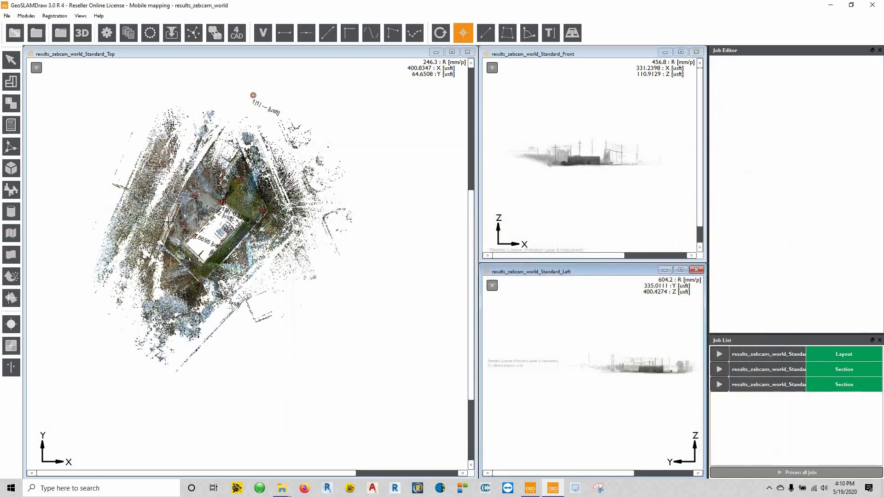
# Delete the stray 3D point lying outside the scan, north of the site in the top view.
pyautogui.scroll(3, 164, 214)
pyautogui.scroll(1, 205, 216)
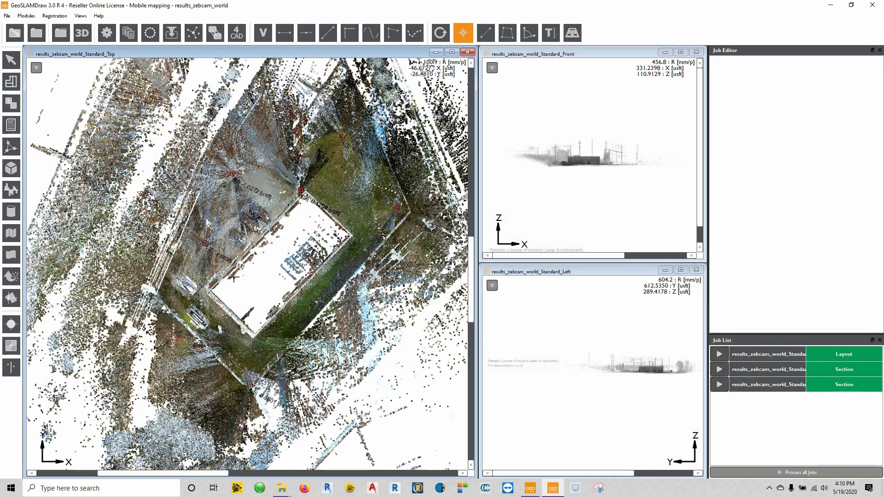
pyautogui.scroll(-4, 207, 260)
pyautogui.scroll(3, 244, 240)
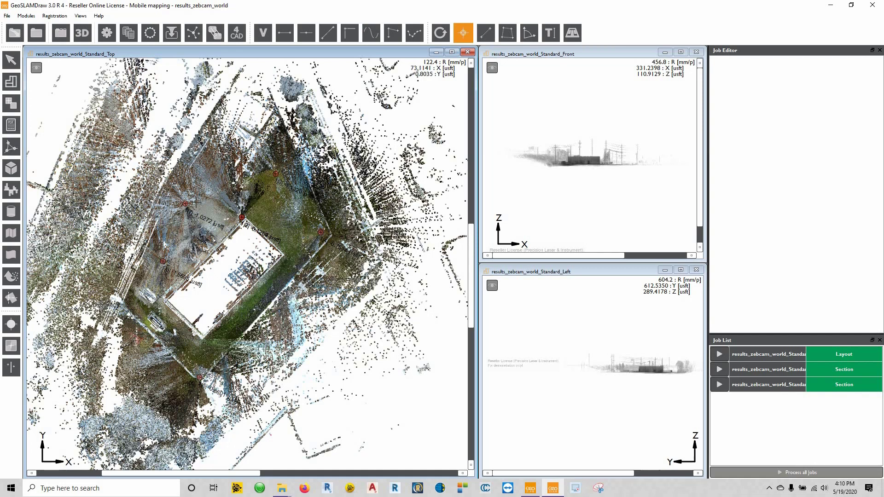
pyautogui.scroll(-3, 197, 203)
pyautogui.scroll(1, 239, 201)
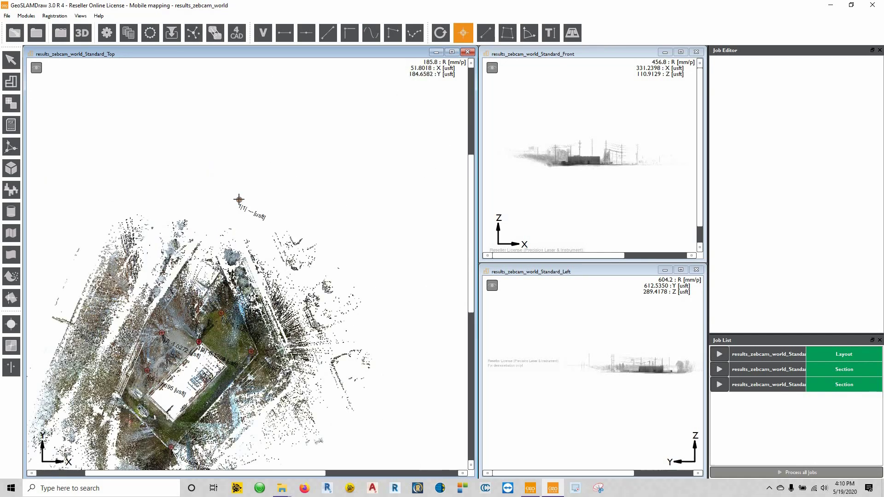
pyautogui.click(239, 200)
pyautogui.rightClick(239, 200)
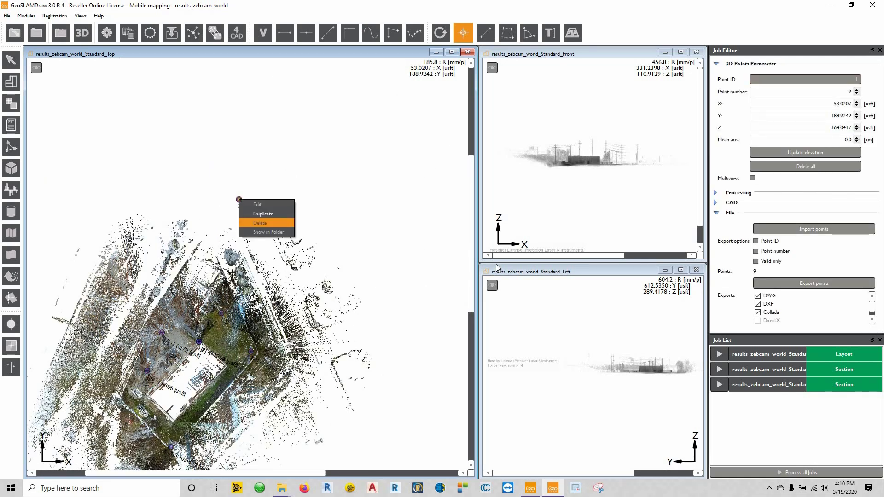
pyautogui.click(278, 222)
pyautogui.click(497, 263)
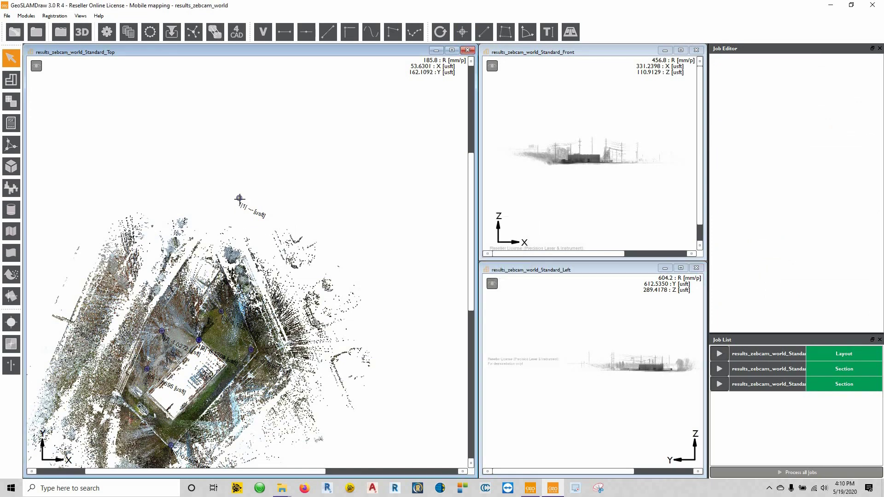
pyautogui.click(239, 199)
pyautogui.rightClick(239, 199)
pyautogui.click(272, 223)
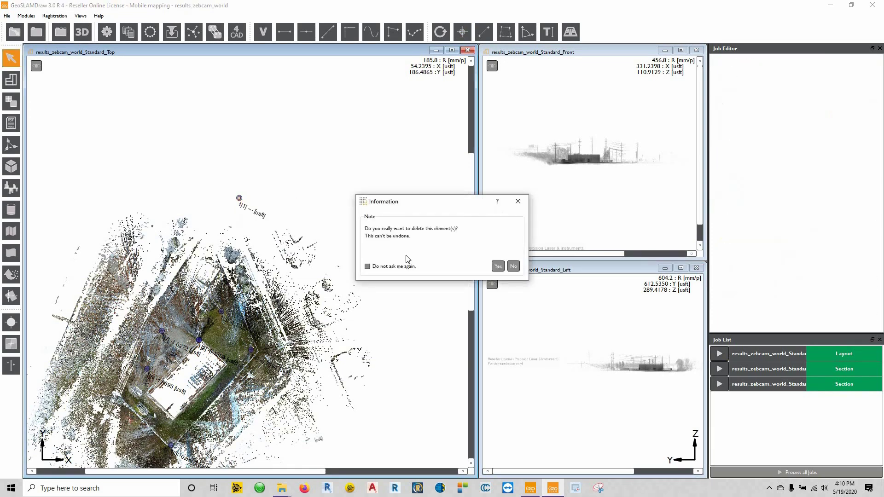
pyautogui.press('Return')
# Delete the two overlapping 3D points at the building's northern corner in the top view.
pyautogui.scroll(5, 290, 240)
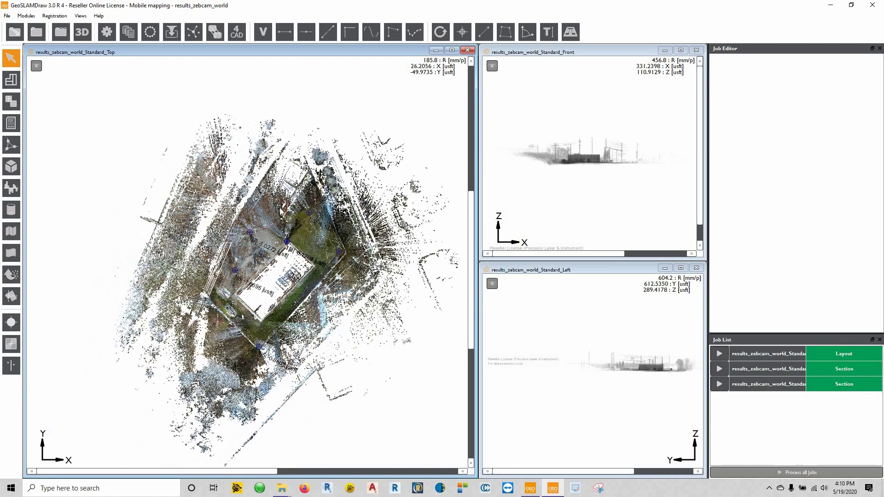
pyautogui.scroll(5, 290, 241)
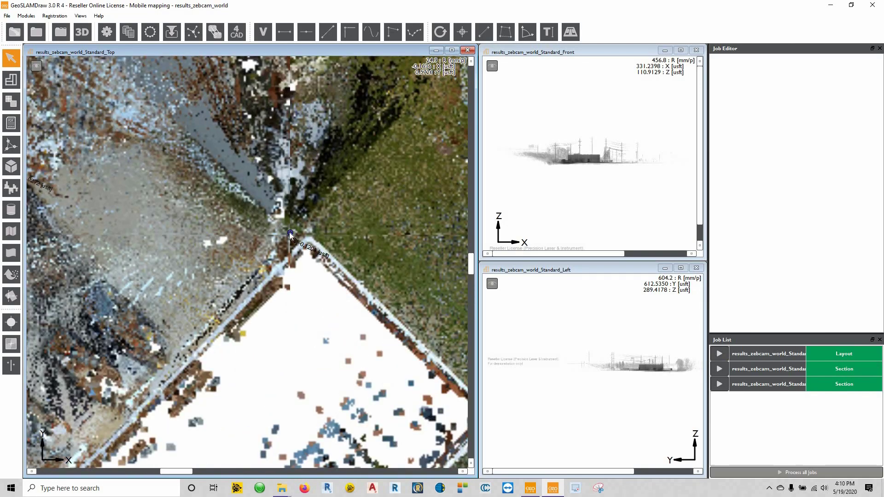
pyautogui.click(290, 233)
pyautogui.rightClick(290, 233)
pyautogui.click(326, 255)
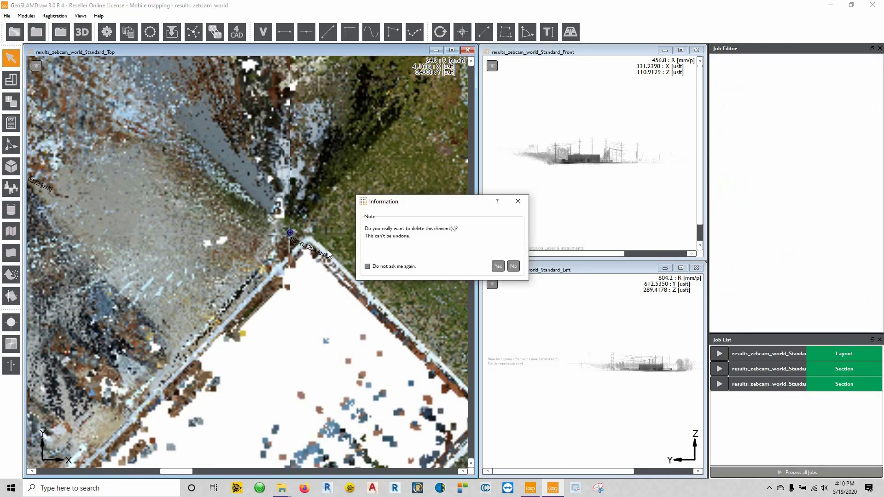
pyautogui.click(498, 266)
pyautogui.click(290, 233)
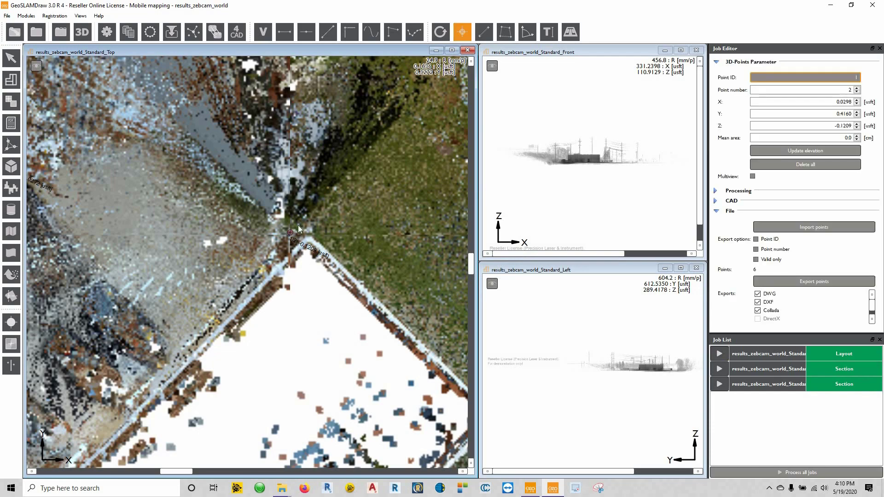
pyautogui.rightClick(290, 233)
pyautogui.press('Down')
pyautogui.press('Return')
pyautogui.press('Return')
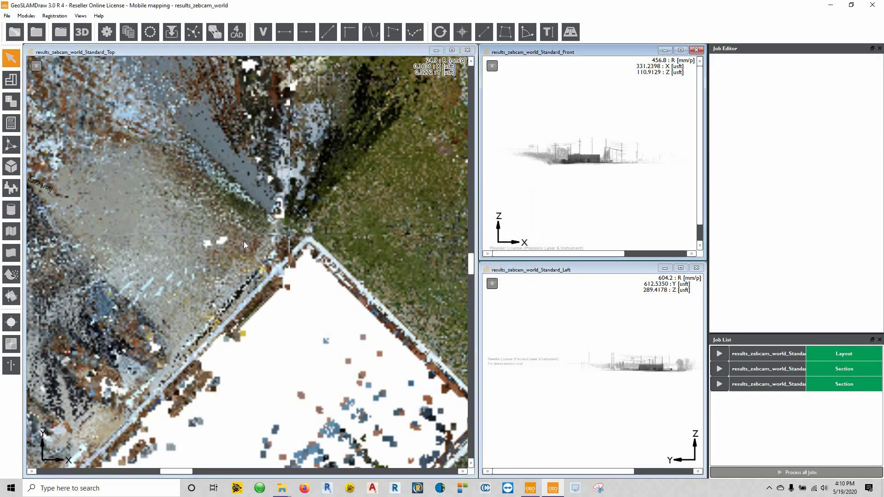
# Open the Transform Calculator for the project's remaining 3D points.
pyautogui.scroll(-5, 244, 241)
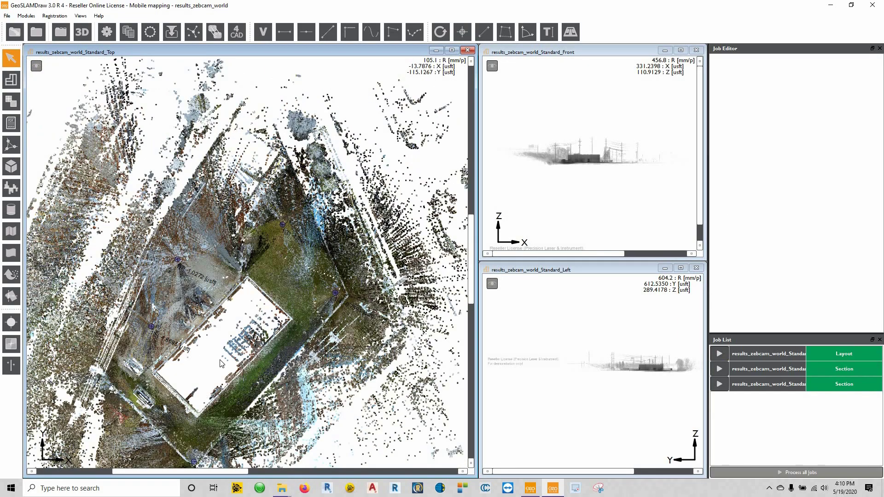
pyautogui.scroll(-1, 199, 282)
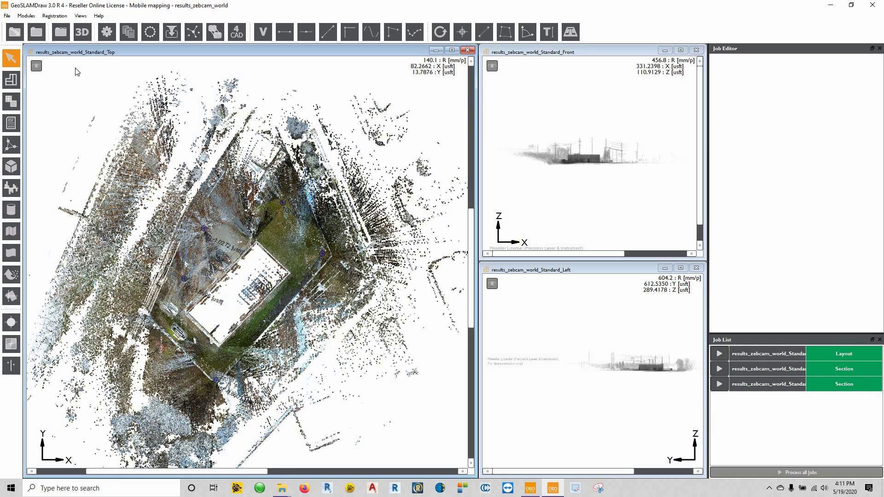
pyautogui.click(55, 17)
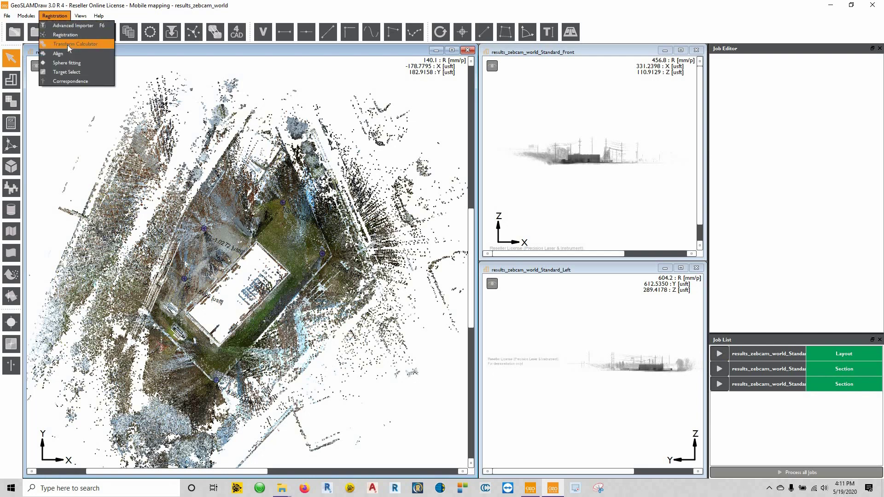
pyautogui.click(67, 45)
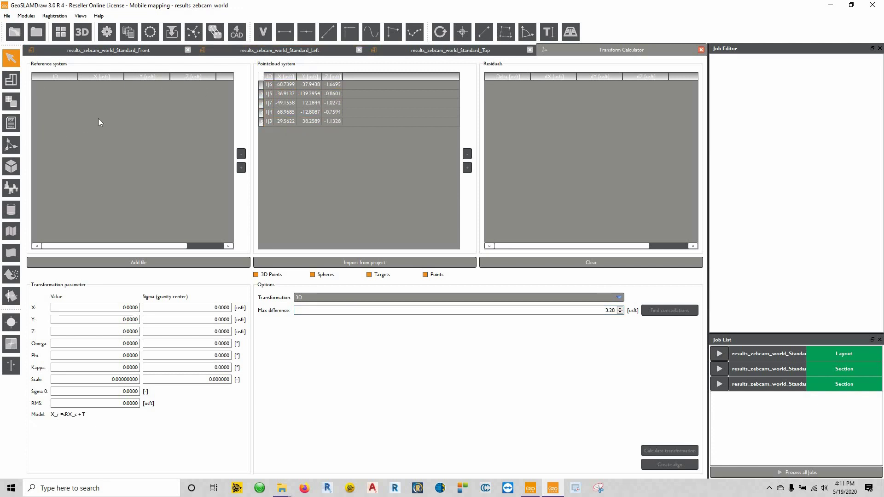
# Load 150250_CONTROL_POINTS_050620.txt from the GeoSLAM GeoReference folder into the reference system's XYZ import.
pyautogui.click(143, 262)
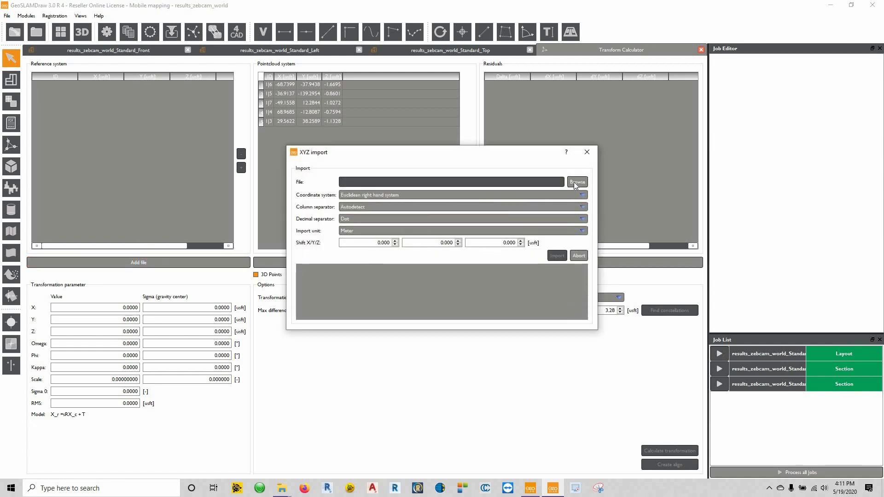
pyautogui.click(576, 182)
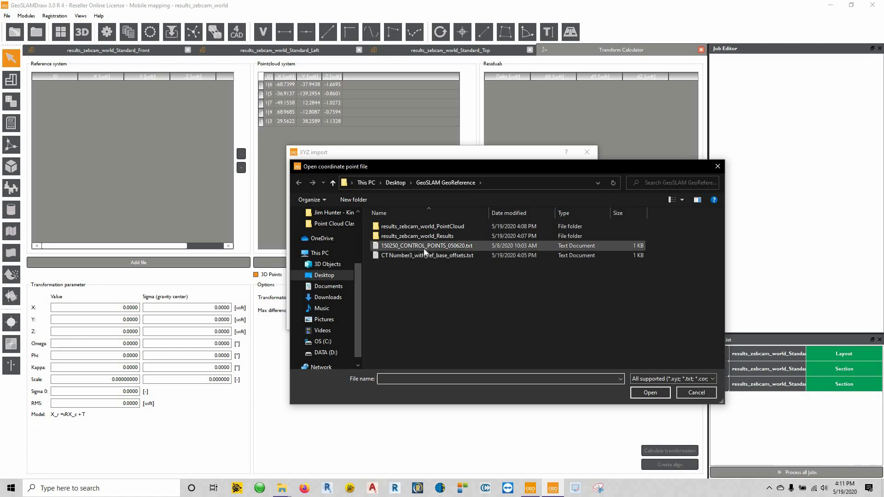
pyautogui.click(423, 247)
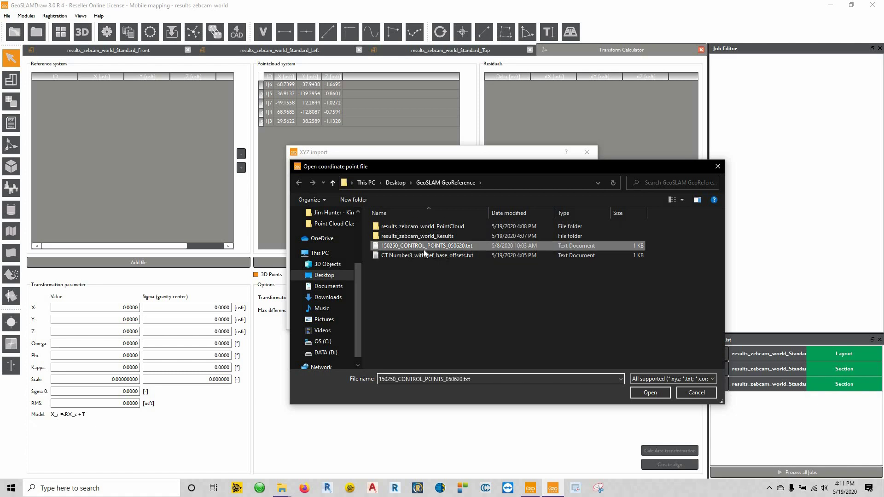
pyautogui.click(663, 395)
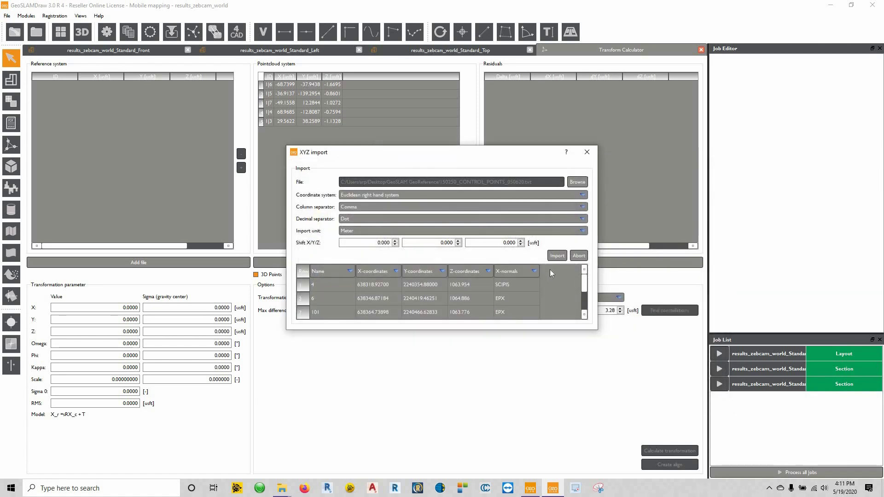
# Swap the coordinate assignments so the second column is Y-coordinates and the third column is X-coordinates.
pyautogui.moveTo(520, 258); pyautogui.dragTo(667, 376)
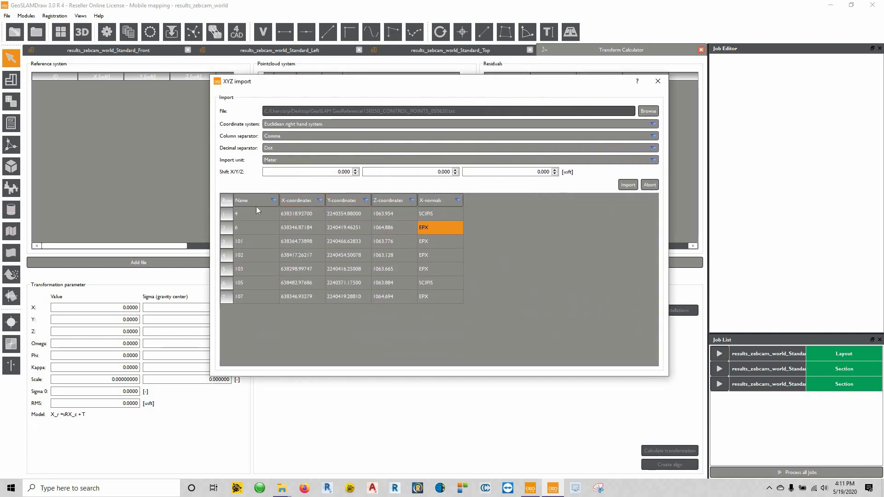
pyautogui.click(317, 200)
pyautogui.click(299, 232)
pyautogui.click(365, 200)
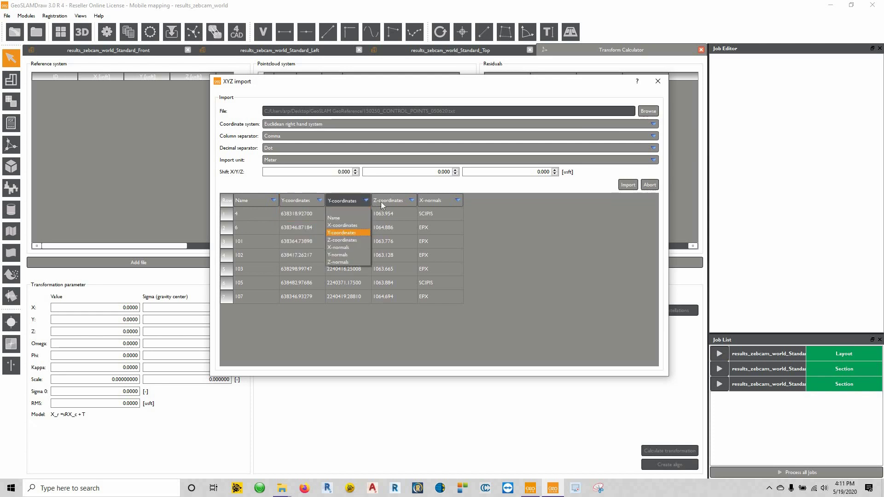
pyautogui.click(345, 225)
pyautogui.click(382, 203)
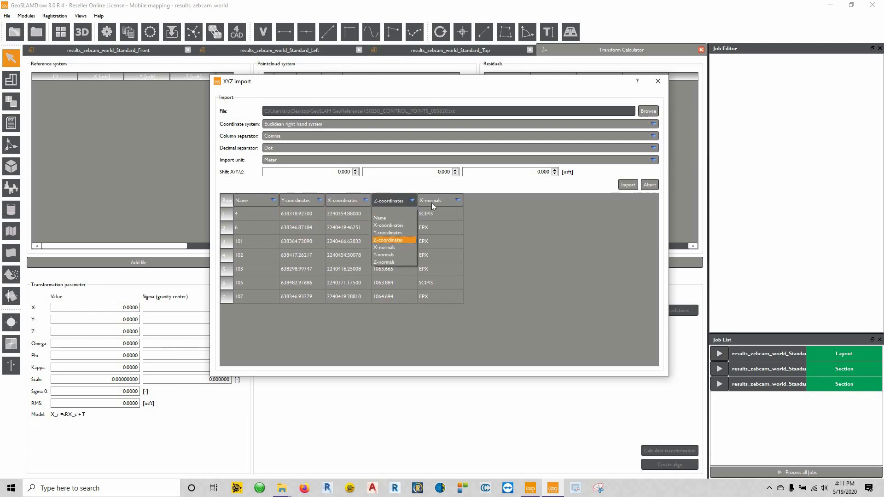
pyautogui.click(432, 203)
# Clear the X-normals column assignment and import the control points in Ft (US survey 1200/3937).
pyautogui.click(457, 201)
pyautogui.click(439, 210)
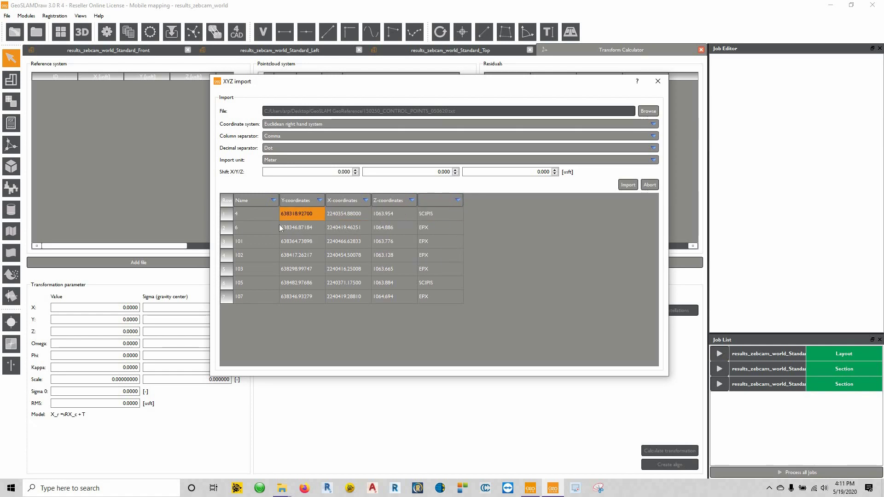
pyautogui.click(281, 159)
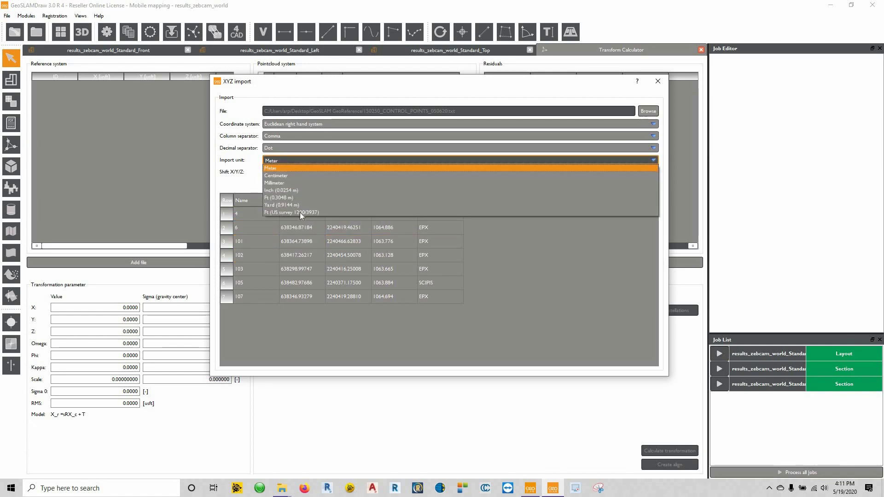
pyautogui.click(636, 211)
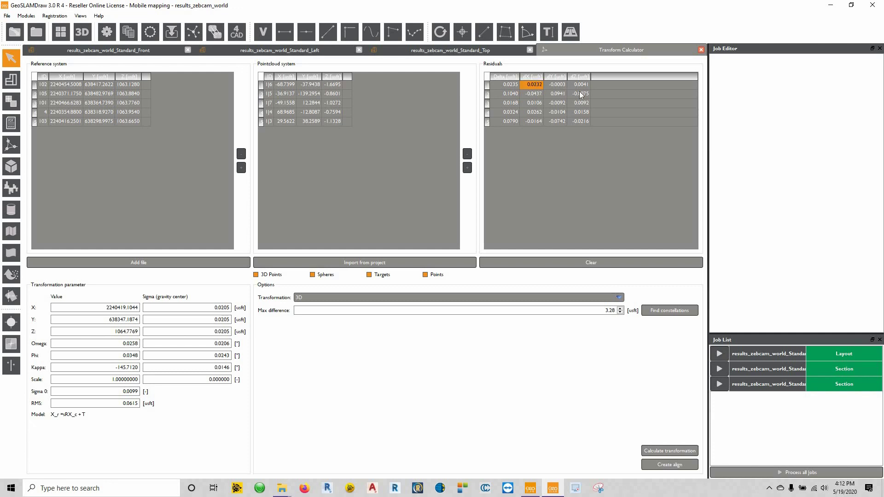
# Calculate the 3D transformation from the matched points and apply the resulting alignment to the project.
pyautogui.click(672, 452)
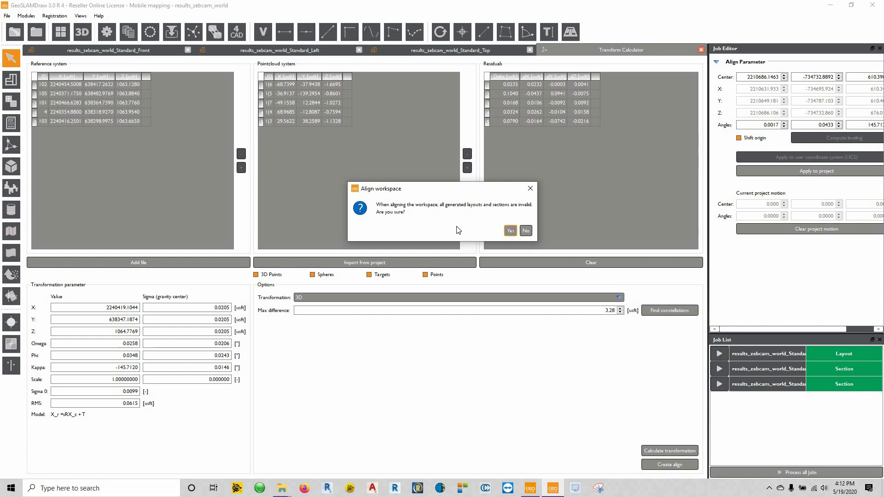
pyautogui.press('Return')
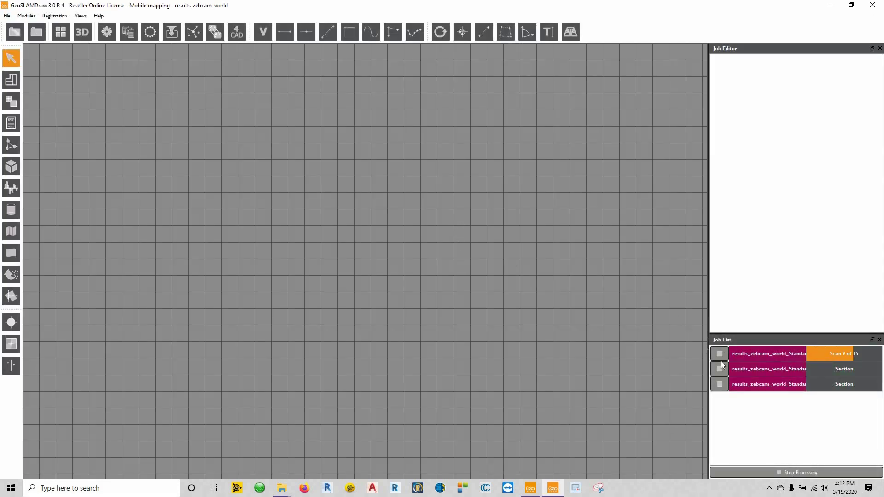
# Set Color to 100 % for the front and left section jobs and reprocess the layout and section jobs.
pyautogui.click(767, 357)
pyautogui.rightClick(765, 353)
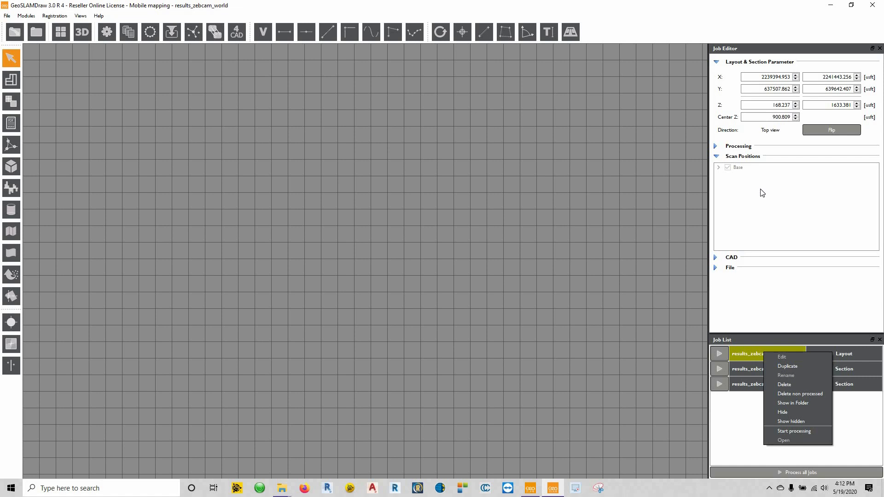
pyautogui.click(716, 146)
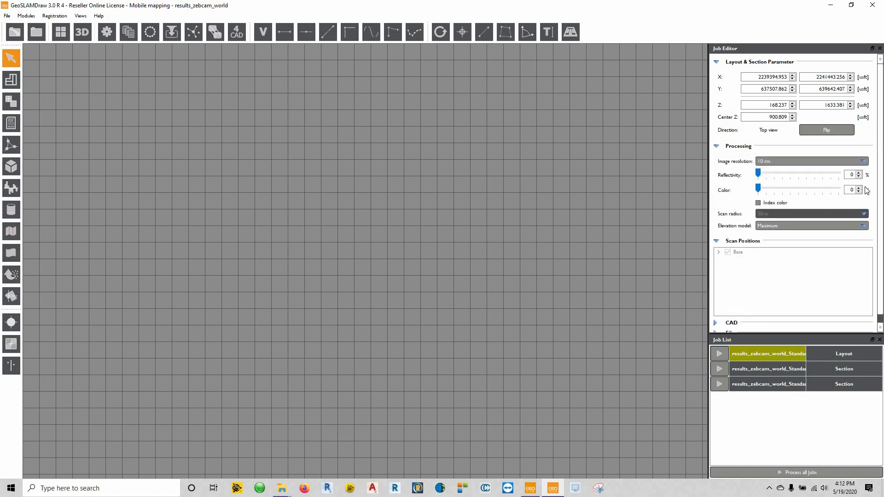
pyautogui.click(752, 368)
pyautogui.rightClick(753, 369)
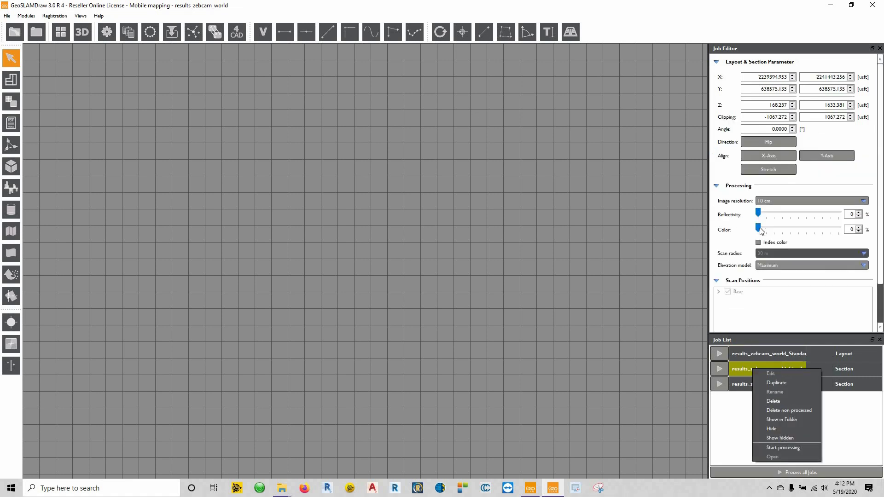
pyautogui.moveTo(757, 228); pyautogui.dragTo(841, 229)
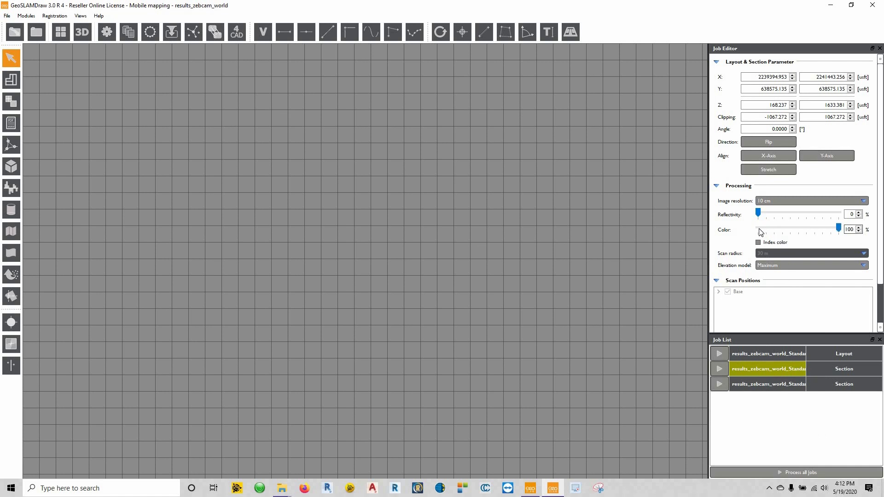
pyautogui.click(762, 384)
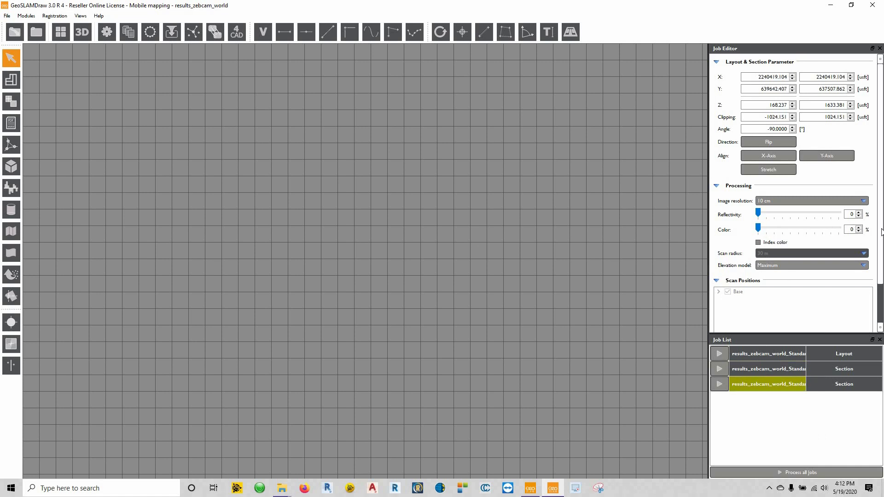
pyautogui.click(719, 384)
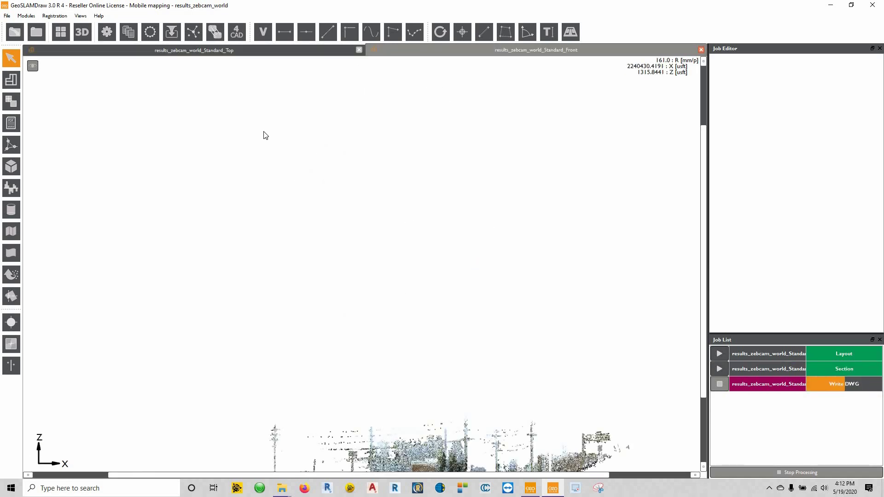
# Examine the whole georeferenced scan in the reprocessed top view.
pyautogui.click(160, 50)
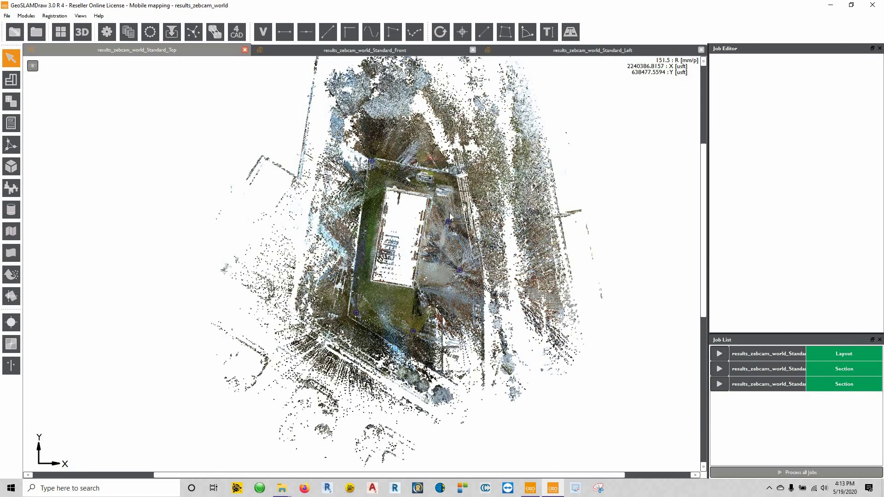
pyautogui.scroll(-3, 395, 212)
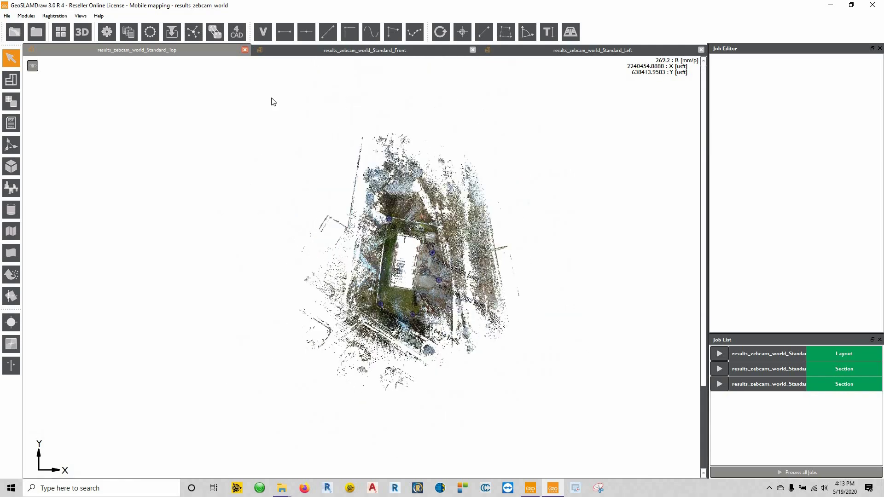
pyautogui.click(84, 32)
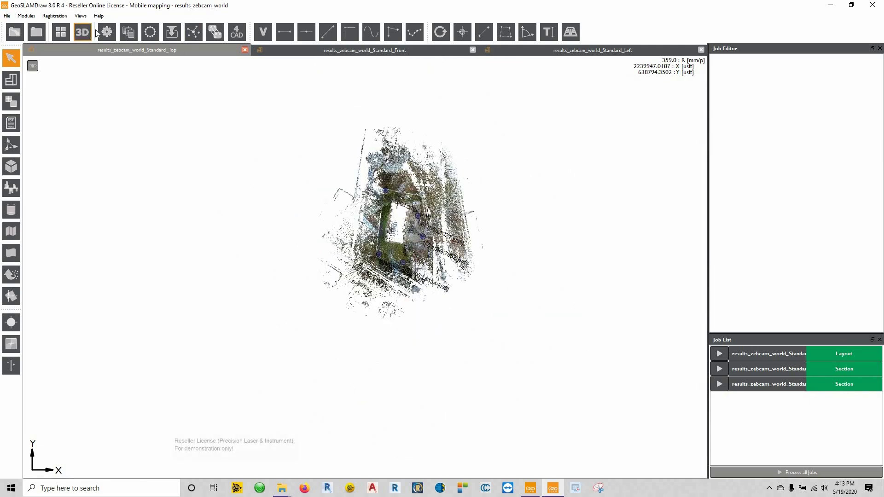
pyautogui.click(60, 36)
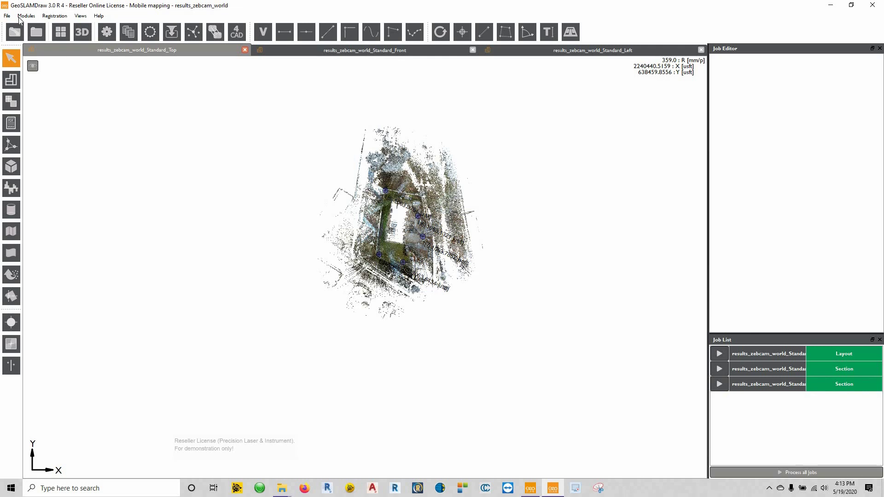
# Create a cloud export job with a six-corner boundary enclosing the whole scan in the top view.
pyautogui.click(29, 16)
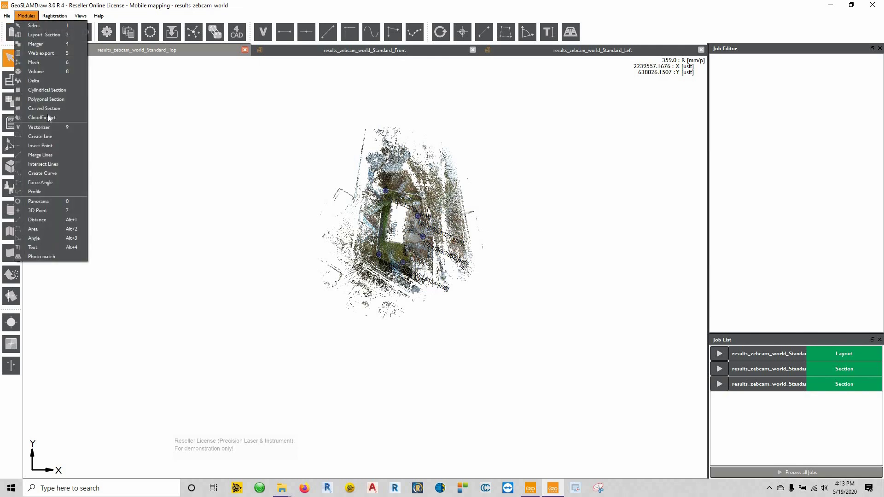
pyautogui.click(48, 116)
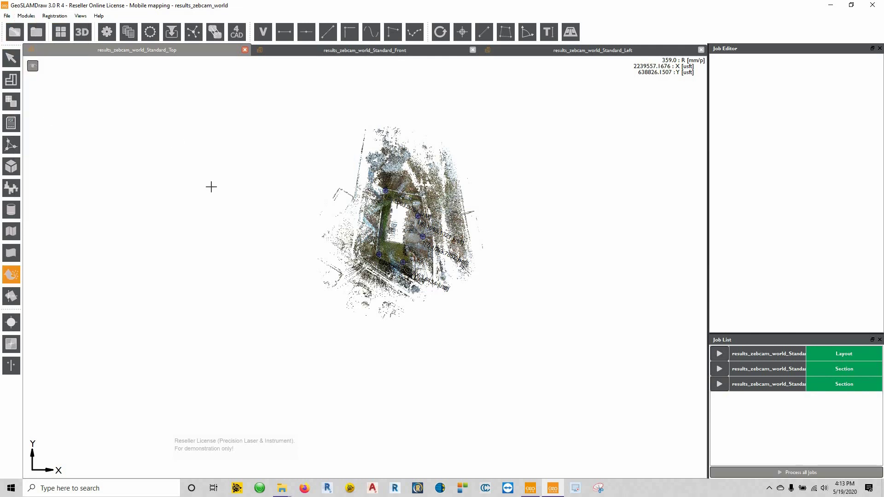
pyautogui.click(294, 293)
pyautogui.click(323, 112)
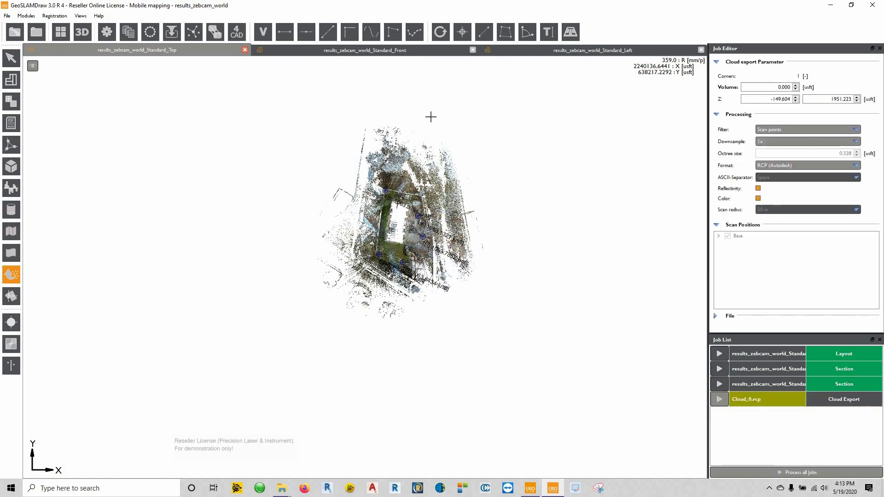
pyautogui.click(476, 119)
pyautogui.click(538, 241)
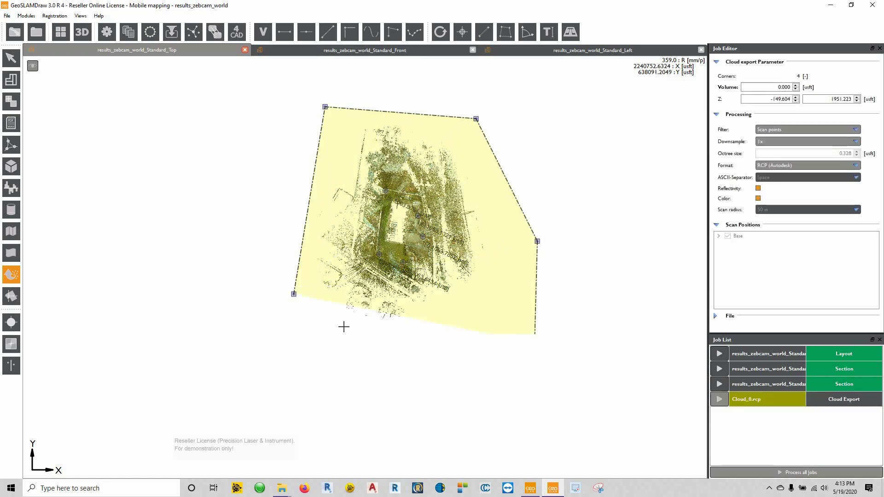
pyautogui.click(535, 348)
pyautogui.click(295, 295)
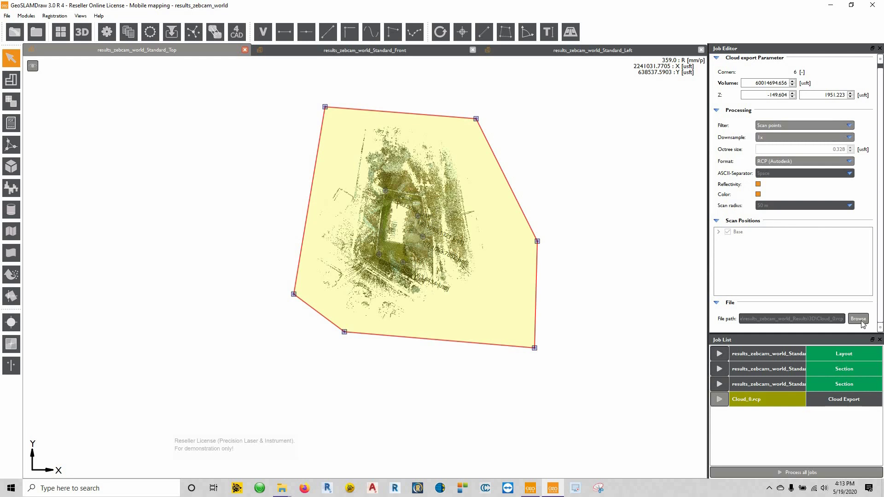
# Set the export file to Cloud_0.rcp in the GeoSLAM GeoReference folder and process the cloud export job.
pyautogui.click(858, 318)
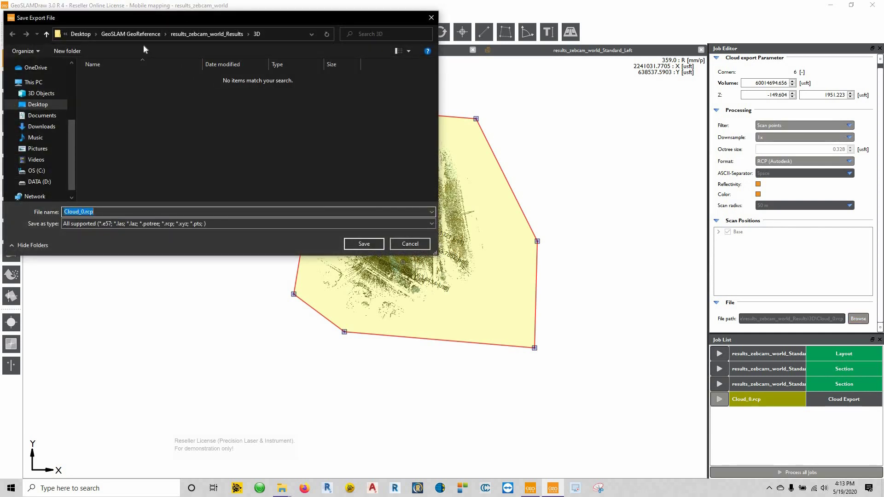
pyautogui.click(152, 35)
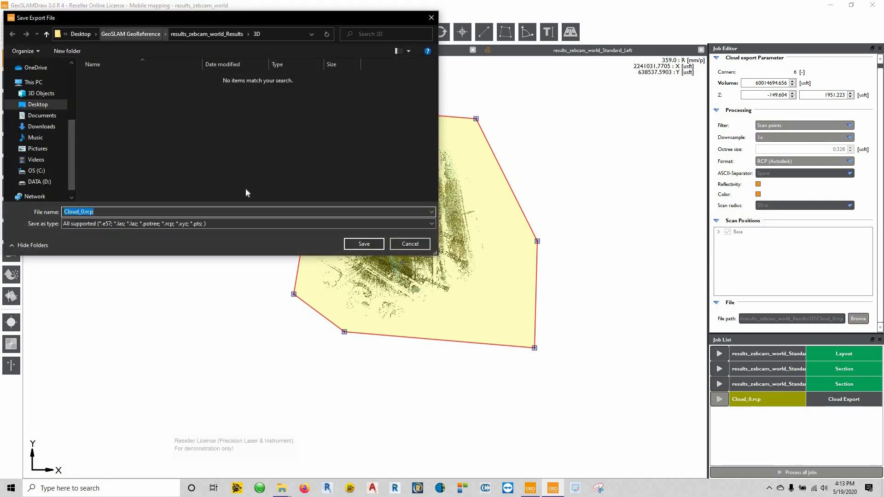
pyautogui.click(363, 244)
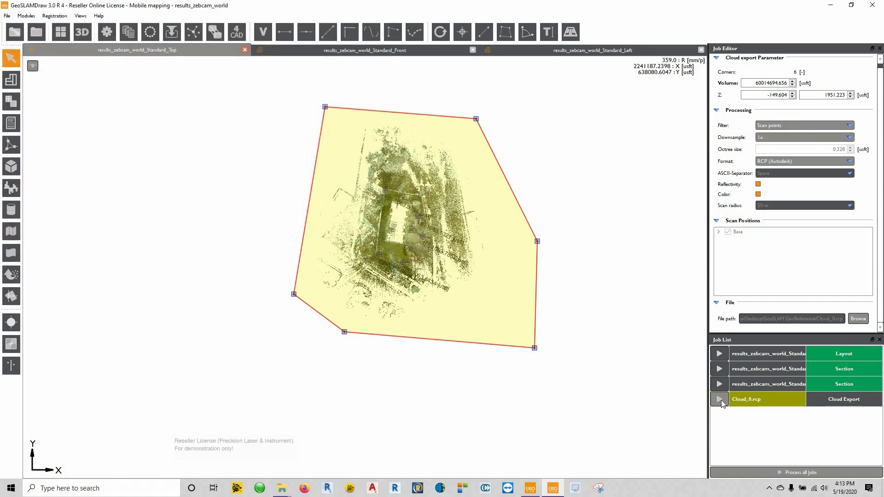
pyautogui.click(720, 400)
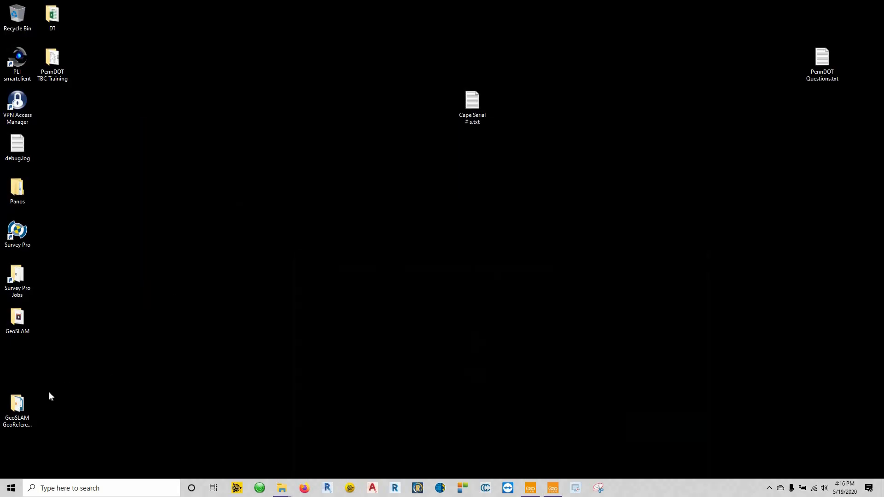
# Open the exported Cloud_0.rcp from the GeoSLAM GeoReference folder in Autodesk ReCap Pro and dismiss the welcome message.
pyautogui.doubleClick(28, 406)
pyautogui.press('Return')
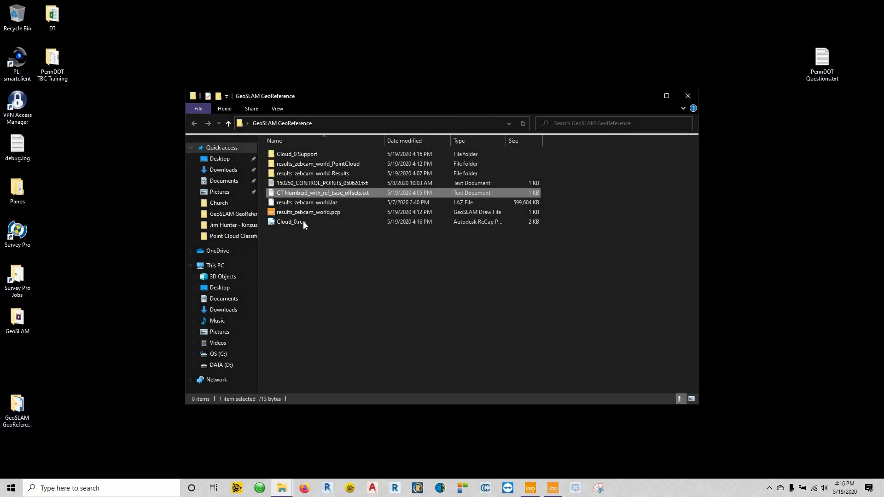
pyautogui.click(303, 222)
pyautogui.doubleClick(303, 222)
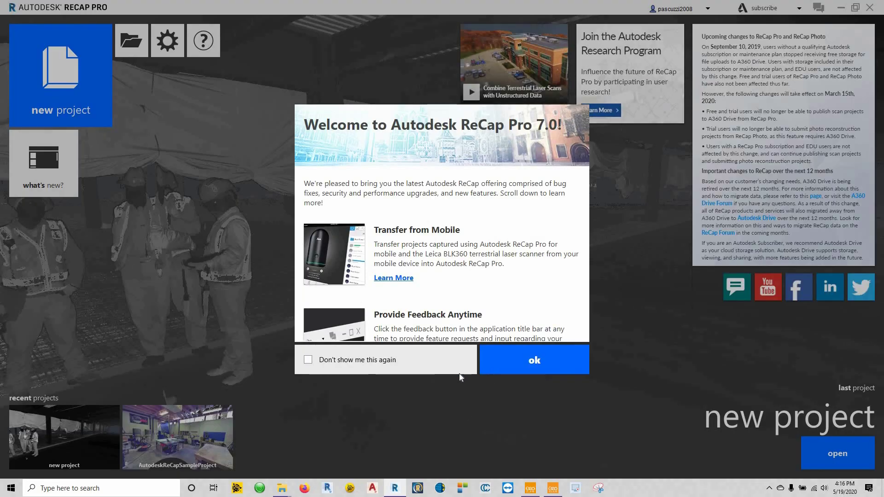
pyautogui.click(529, 369)
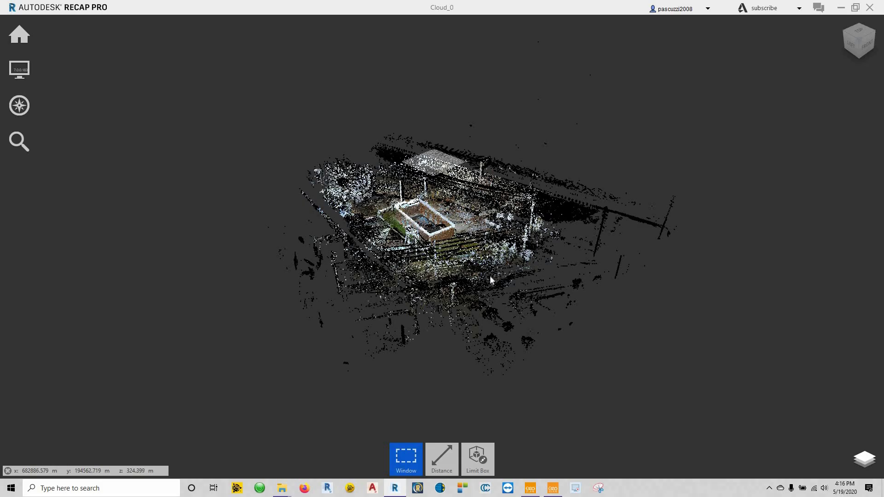
# Clear the stray window selection and examine the exported point cloud around the building from several angles.
pyautogui.moveTo(474, 252); pyautogui.dragTo(505, 232)
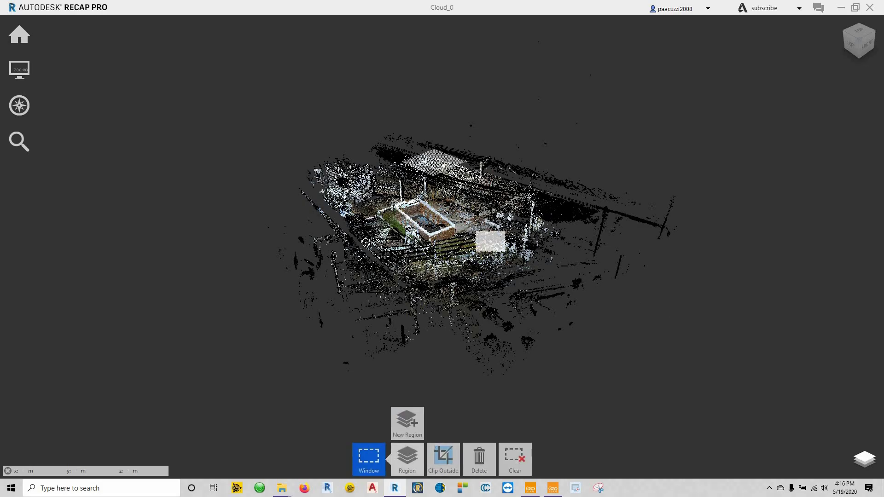
pyautogui.click(514, 458)
pyautogui.keyDown('shift'); pyautogui.moveTo(566, 260); pyautogui.dragTo(398, 256, button='middle'); pyautogui.keyUp('shift')
pyautogui.scroll(7, 515, 259)
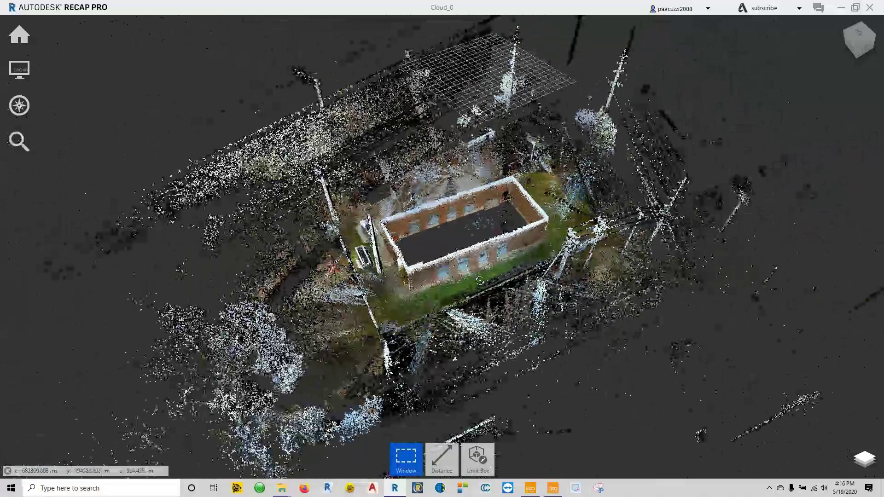
pyautogui.moveTo(539, 267); pyautogui.dragTo(551, 267)
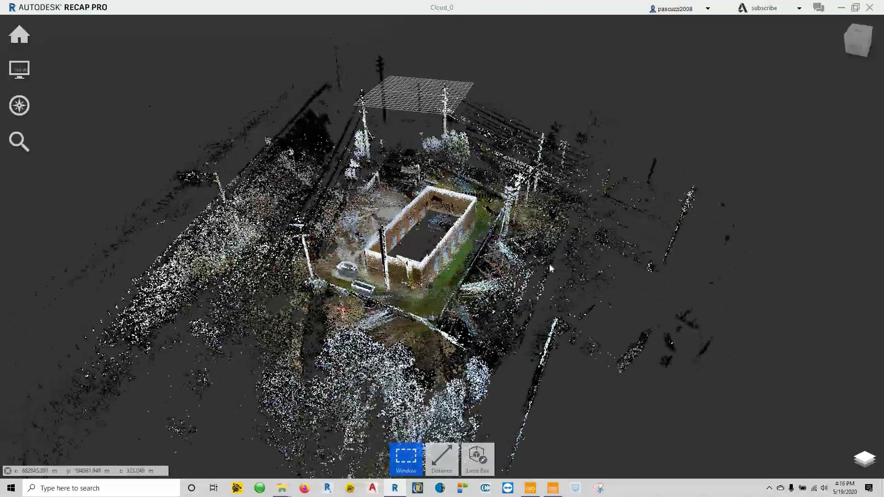